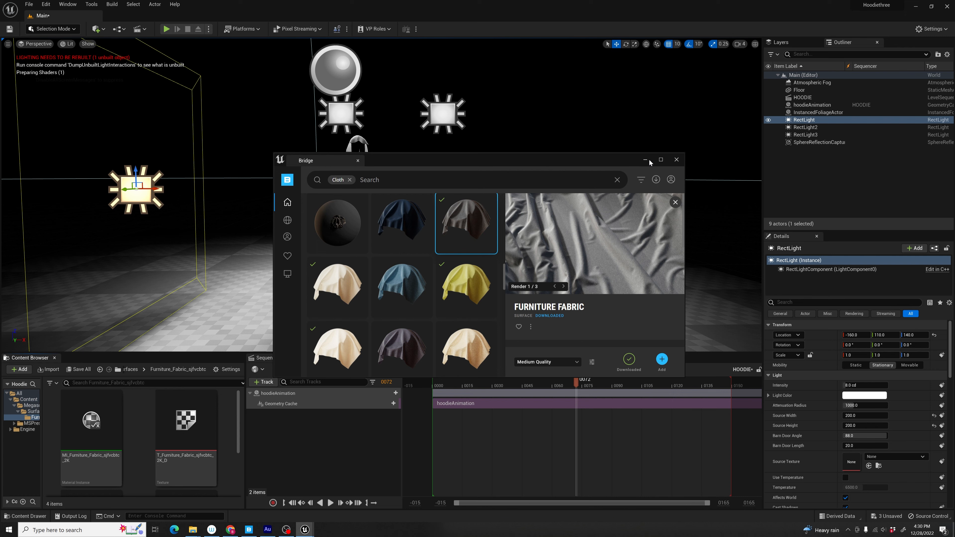
Step: Import the hoodieAnimation_diffuse_1001.png texture from the 02_ASSETTS folder into the Furniture_Fabric content folder
left_click(648, 160)
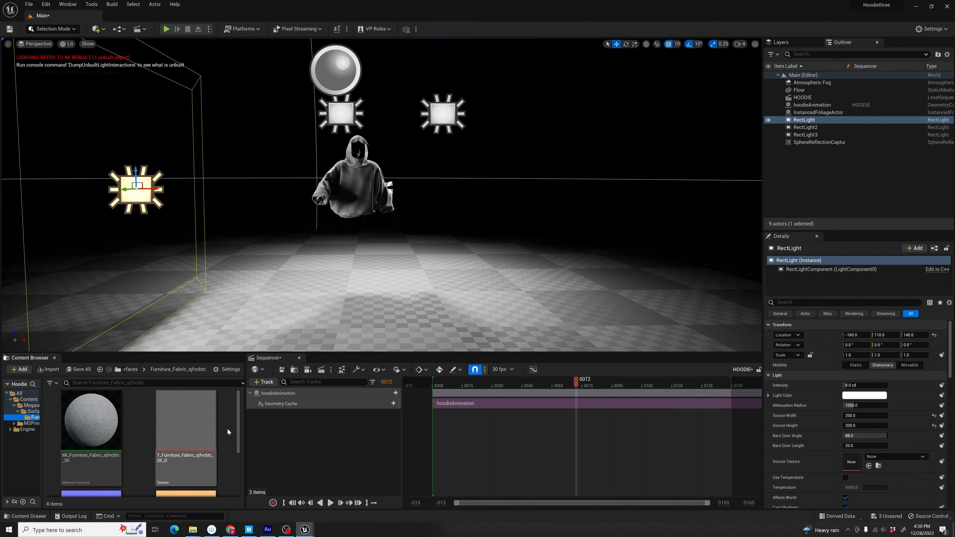
left_click_drag(246, 431, 300, 431)
scroll(139, 465, "down", 3)
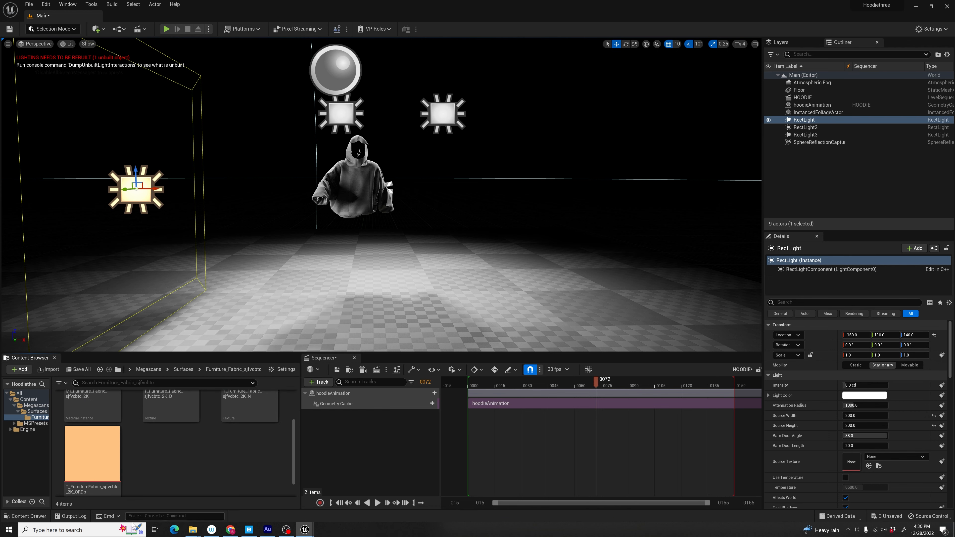
mouse_move(195, 530)
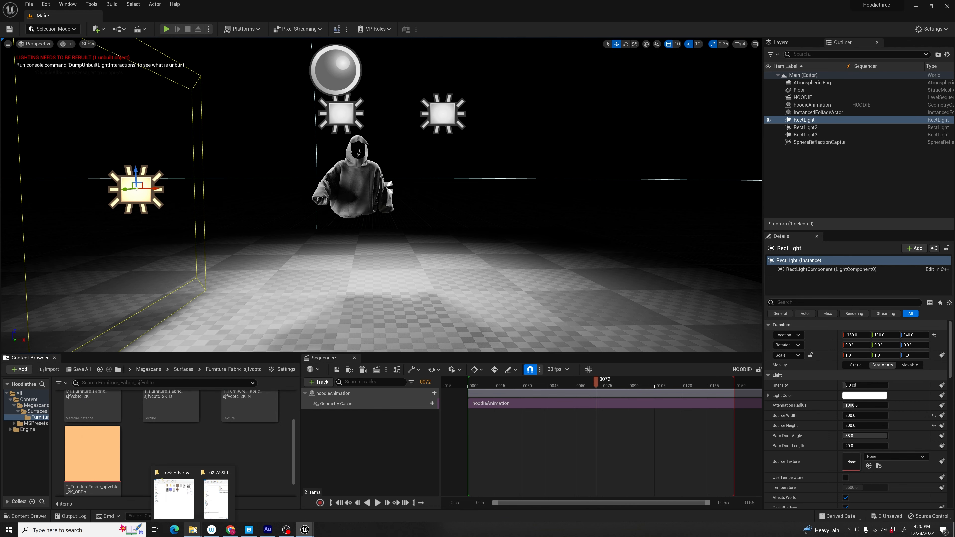
left_click(215, 498)
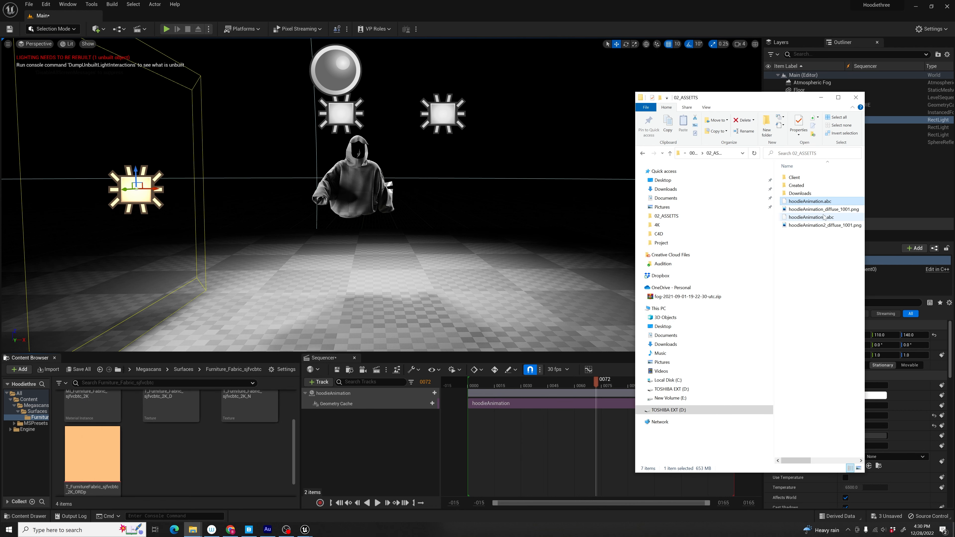
left_click_drag(820, 210, 187, 463)
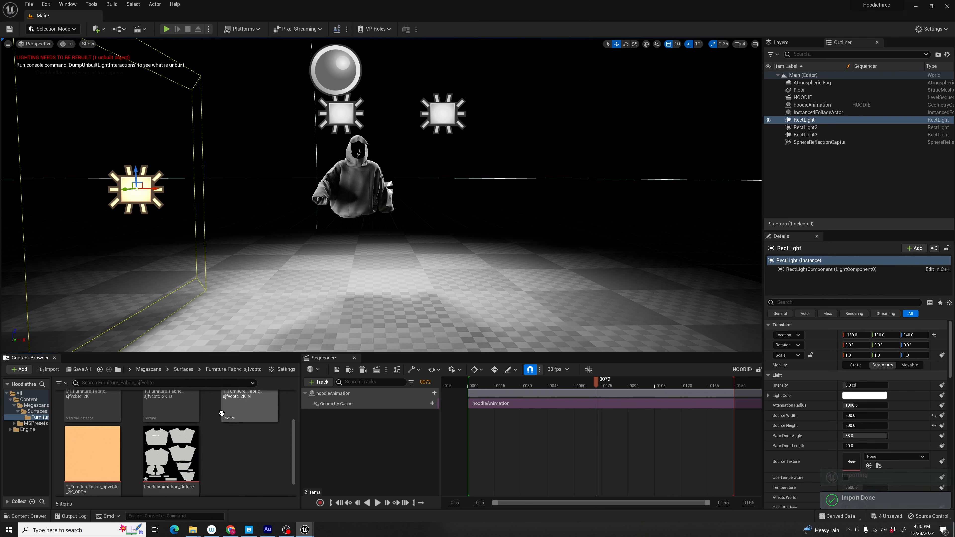
Step: Create a material from the imported hoodie diffuse texture, keeping the name hoodieAnimation_diffuse_Mat
left_click(186, 463)
right_click(186, 463)
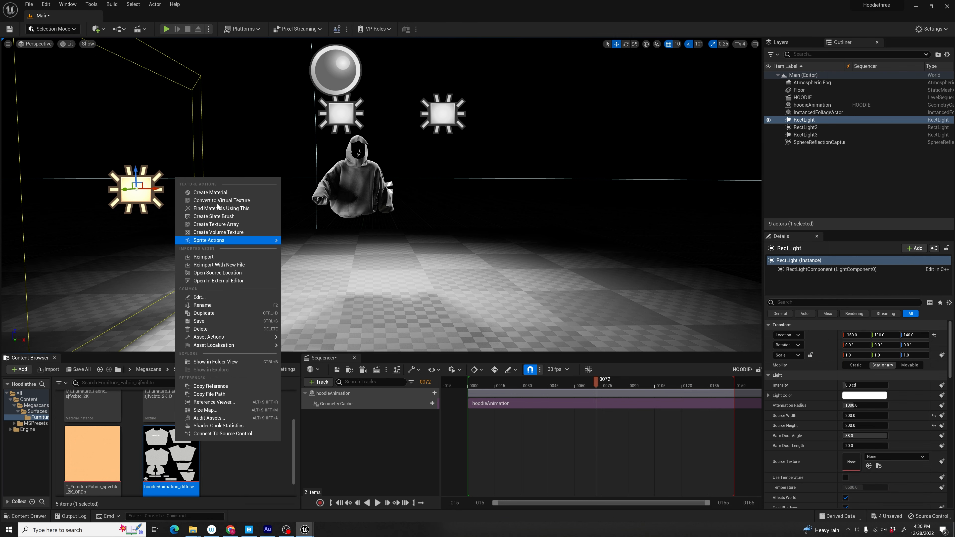
left_click(209, 193)
key("Return")
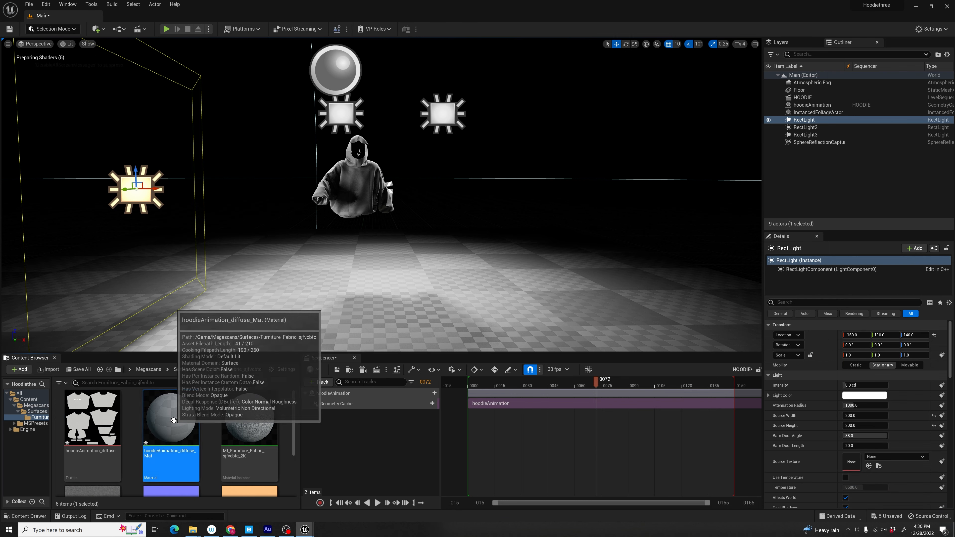
Step: Open the hoodieAnimation_diffuse_Mat material and make it two-sided
double_click(180, 408)
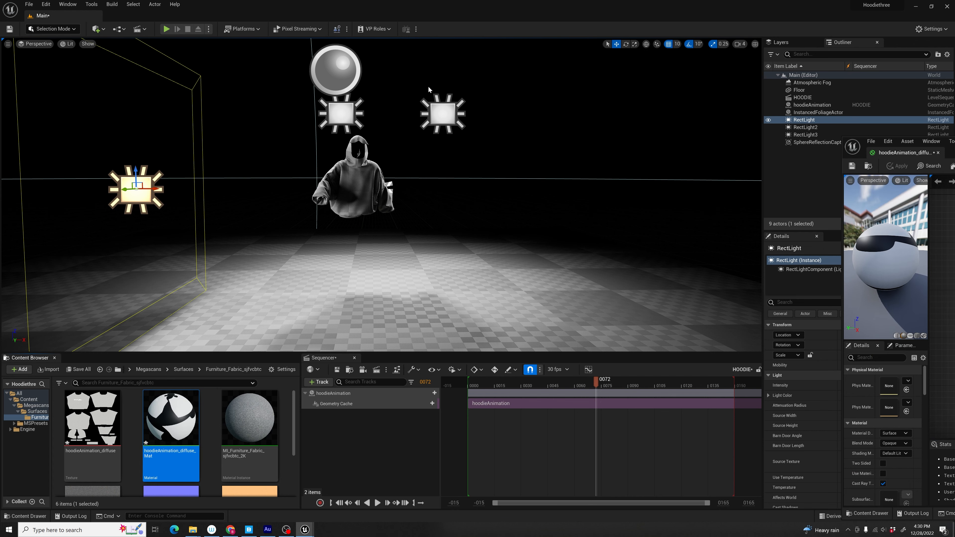
left_click_drag(952, 150, 307, 53)
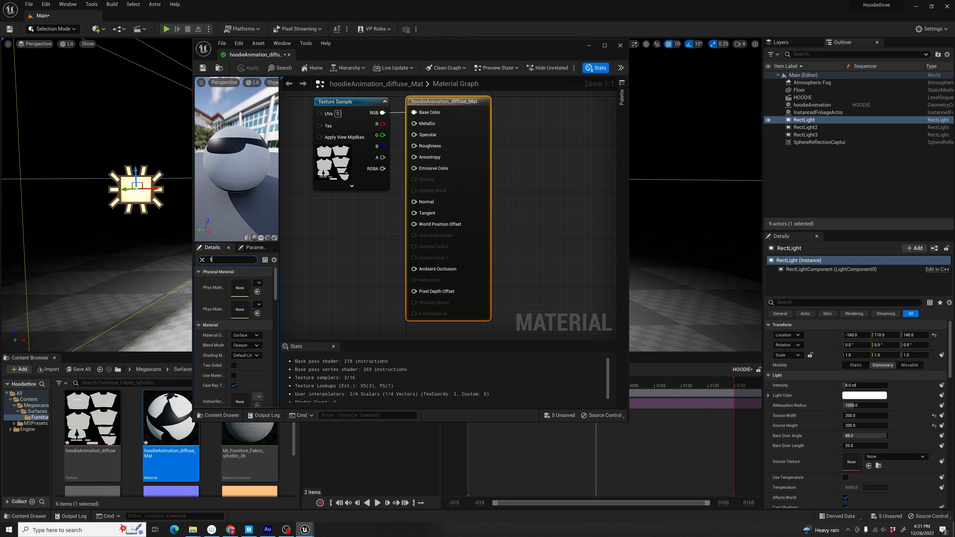
type("ed")
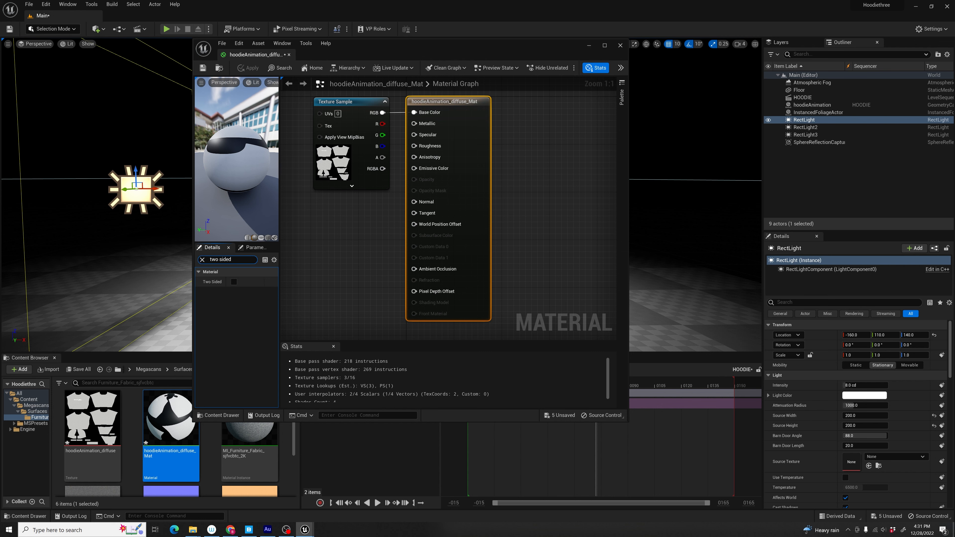
left_click(233, 282)
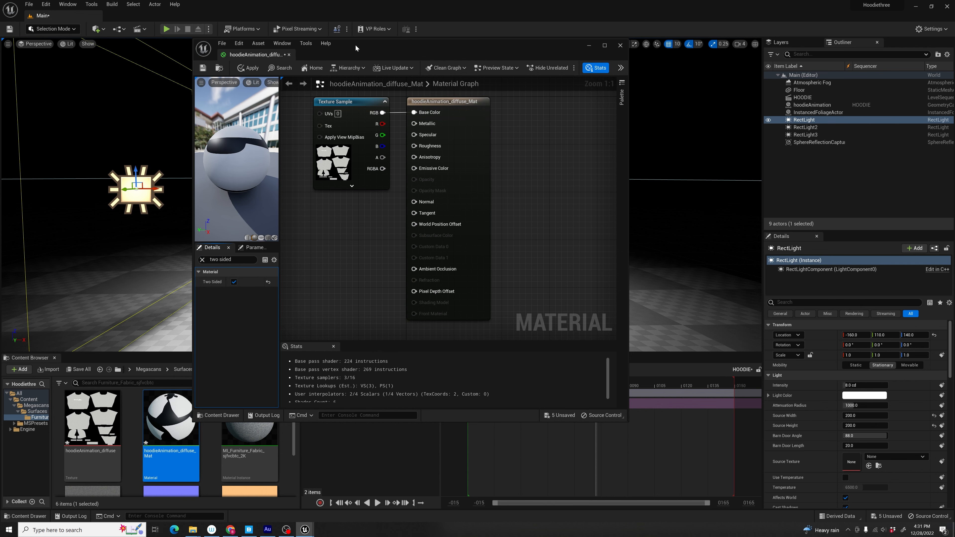
Step: Add the furniture fabric normal texture (2K_N) to the material graph and connect its RGB output to Normal
left_click_drag(356, 48, 487, 66)
scroll(216, 451, "down", 1)
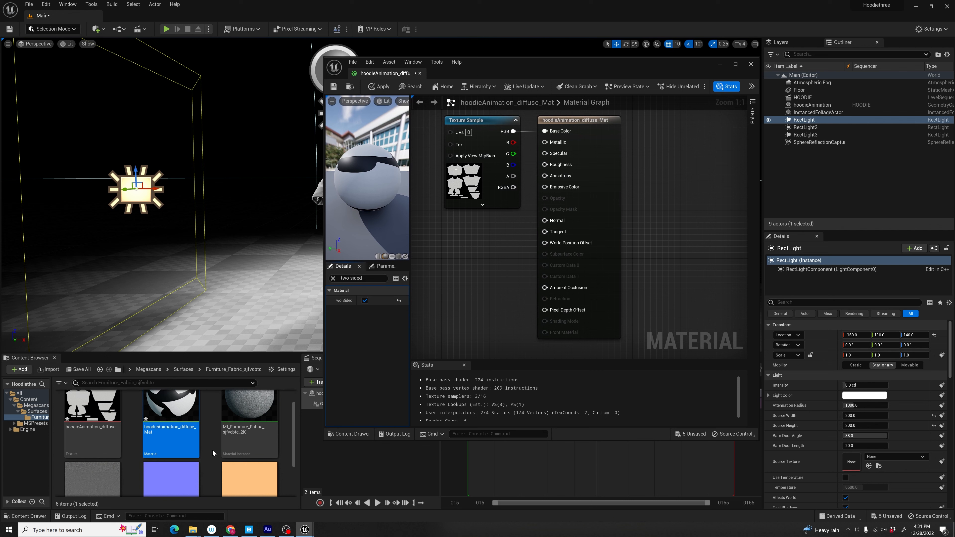
scroll(216, 451, "down", 1)
left_click_drag(176, 437, 544, 220)
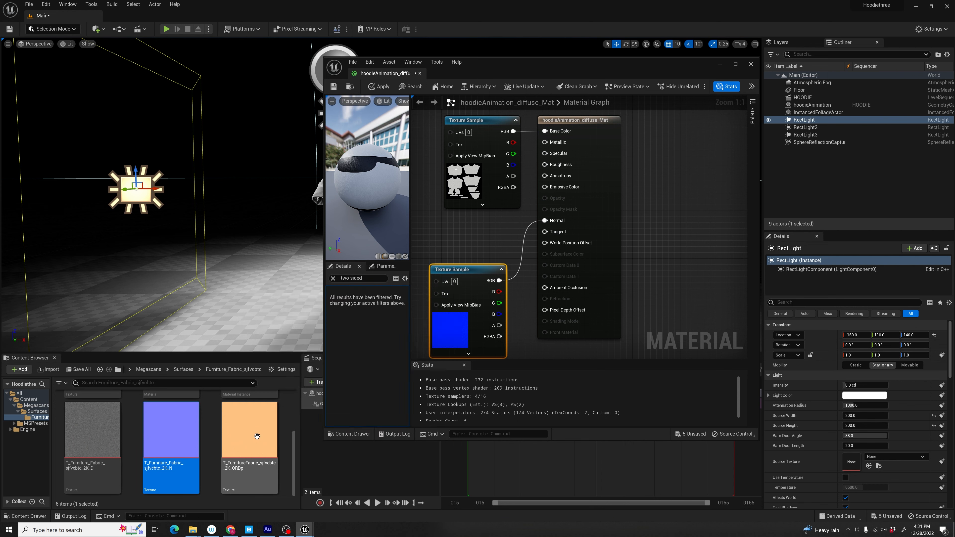
Step: Add the furniture fabric ORDp texture to the graph and connect its R output to Roughness
left_click_drag(257, 436, 450, 235)
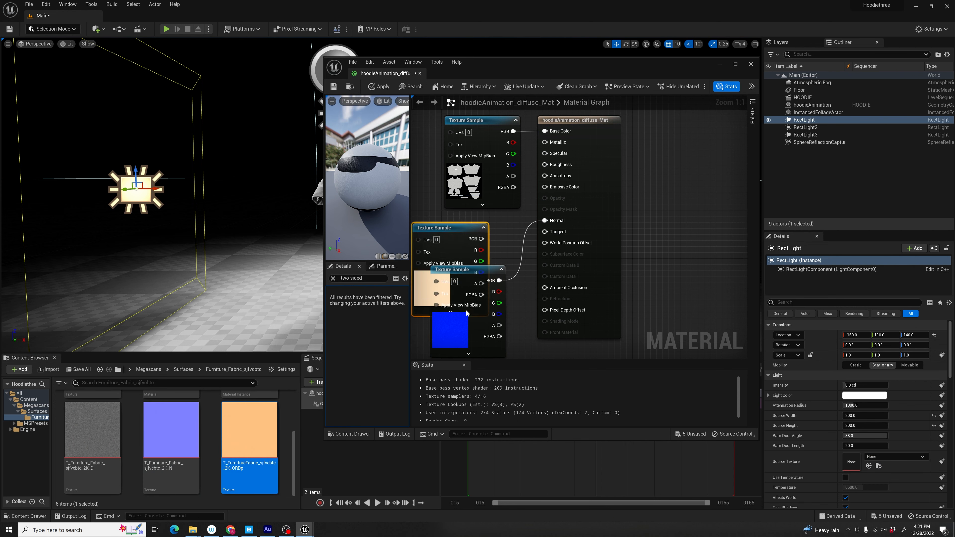
left_click_drag(490, 269, 489, 332)
left_click_drag(481, 256, 548, 166)
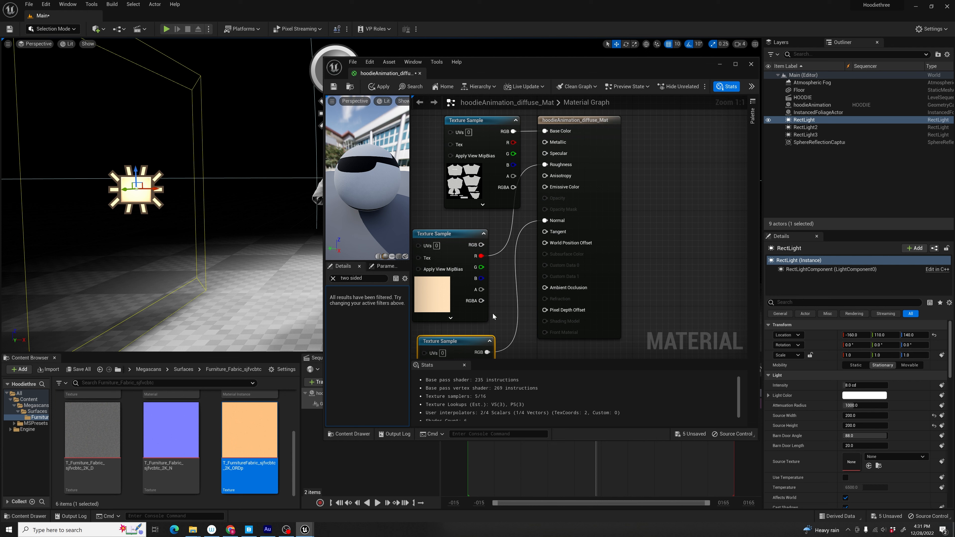
Step: Apply the material changes, close the material editor and assign hoodieAnimation_diffuse_Mat to the hoodie in the scene
left_click(383, 86)
left_click(751, 64)
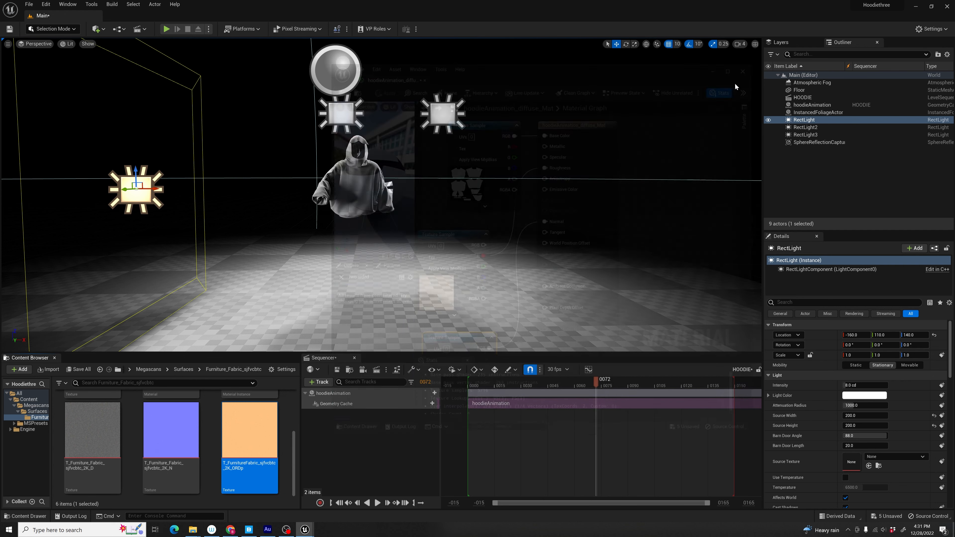
scroll(247, 450, "up", 3)
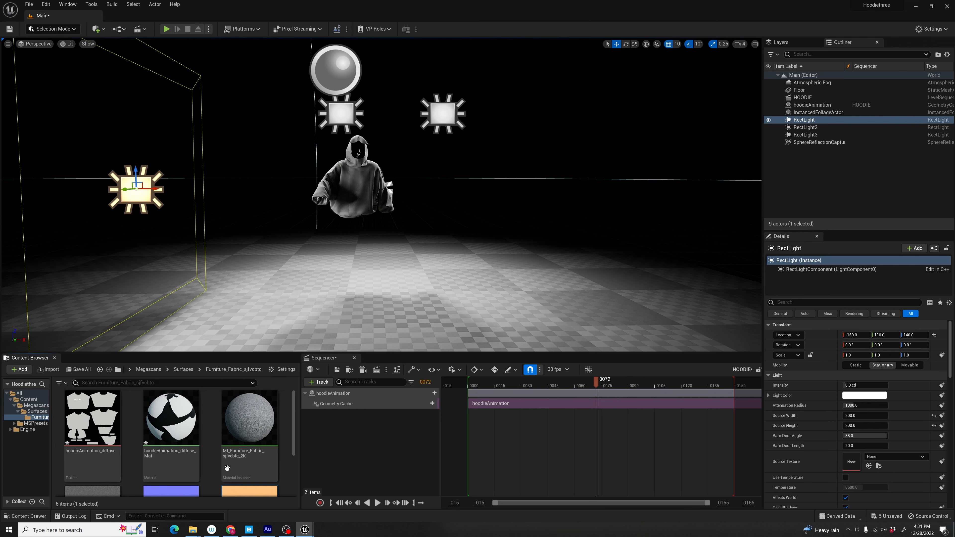
left_click_drag(171, 416, 363, 189)
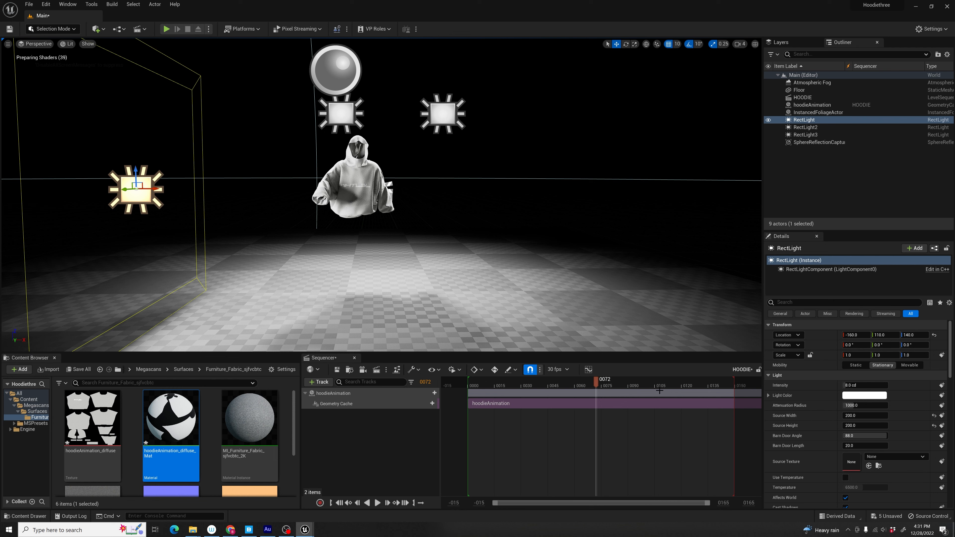
Step: Play the hoodie animation from the start of the sequence in game view to check the new material
left_click_drag(570, 387, 470, 387)
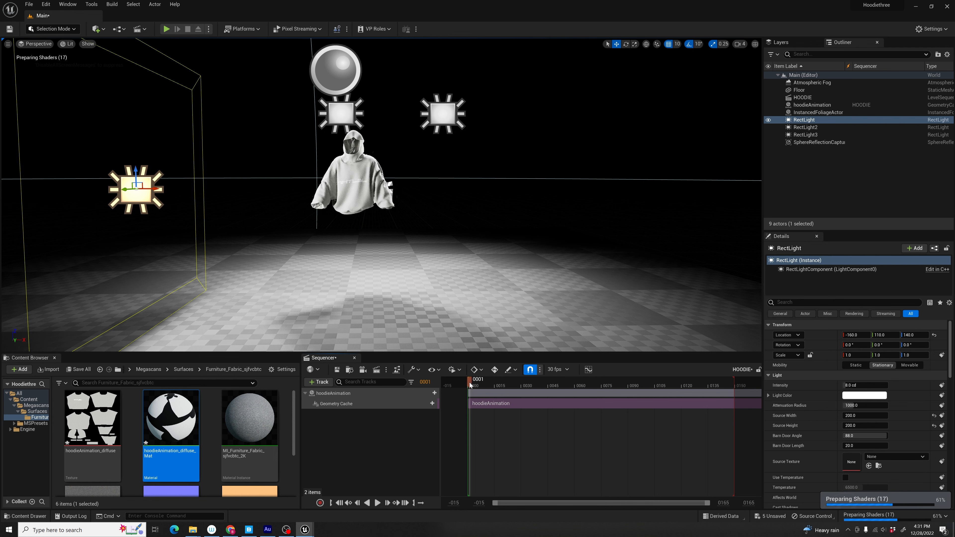
key("g")
key("space")
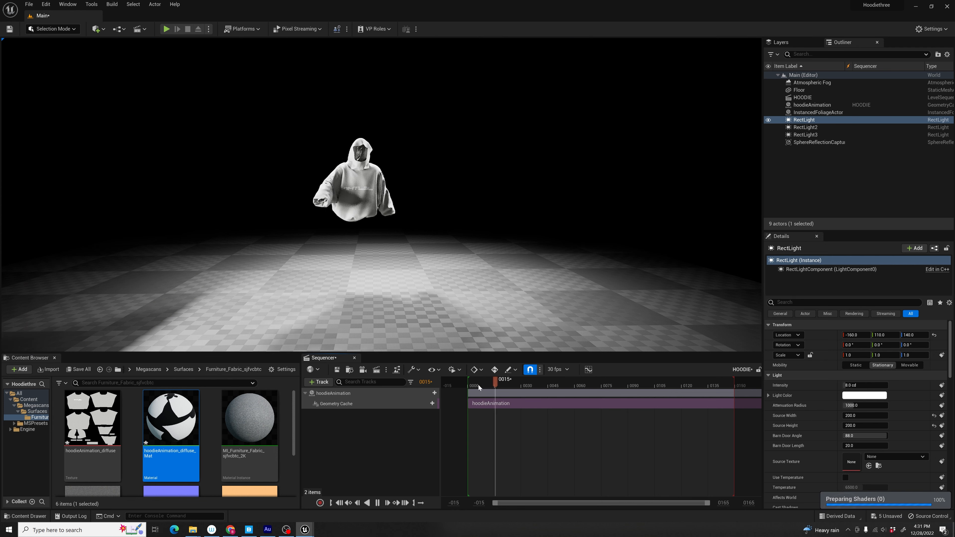
key("space")
key("g")
Step: Select the floor and search Quixel Bridge for "cement" in place of the cloth filter
left_click(400, 301)
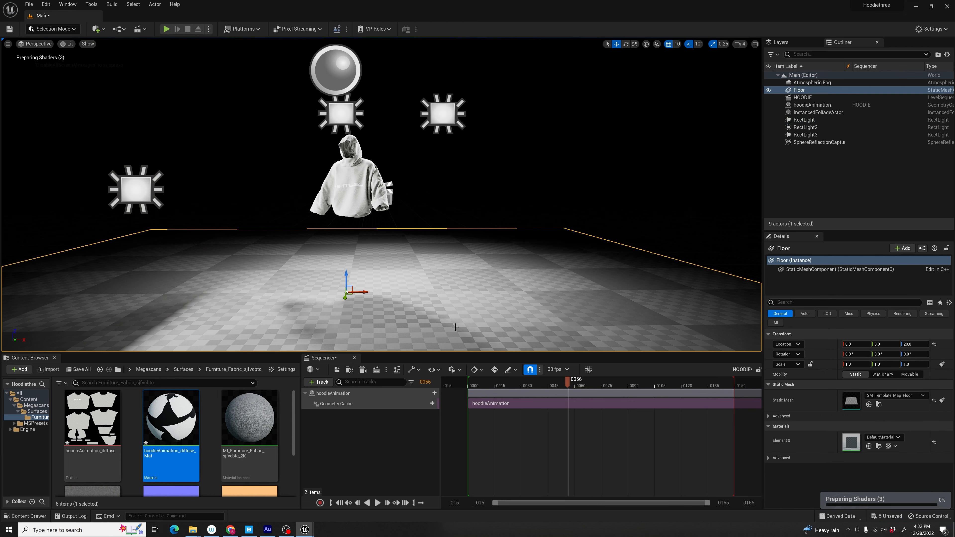
left_click(98, 29)
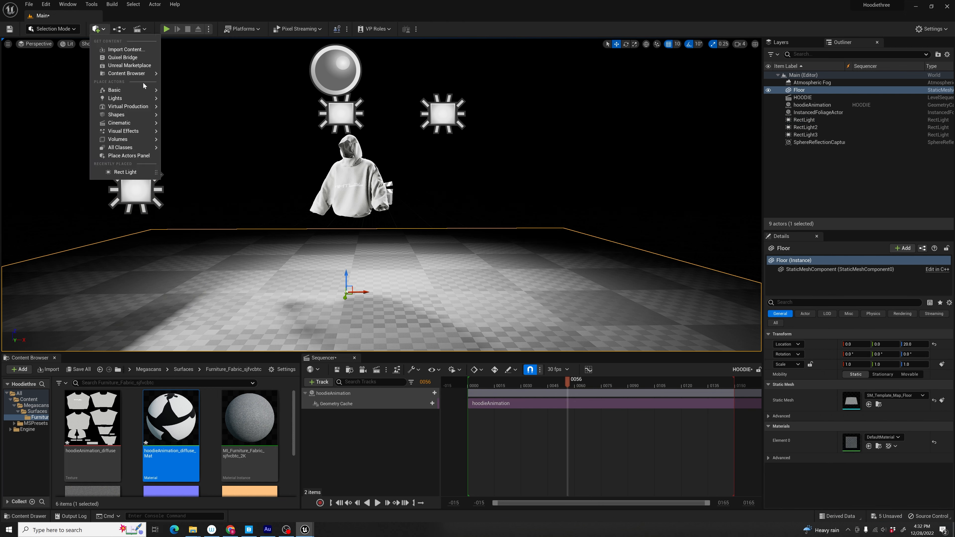
left_click(130, 58)
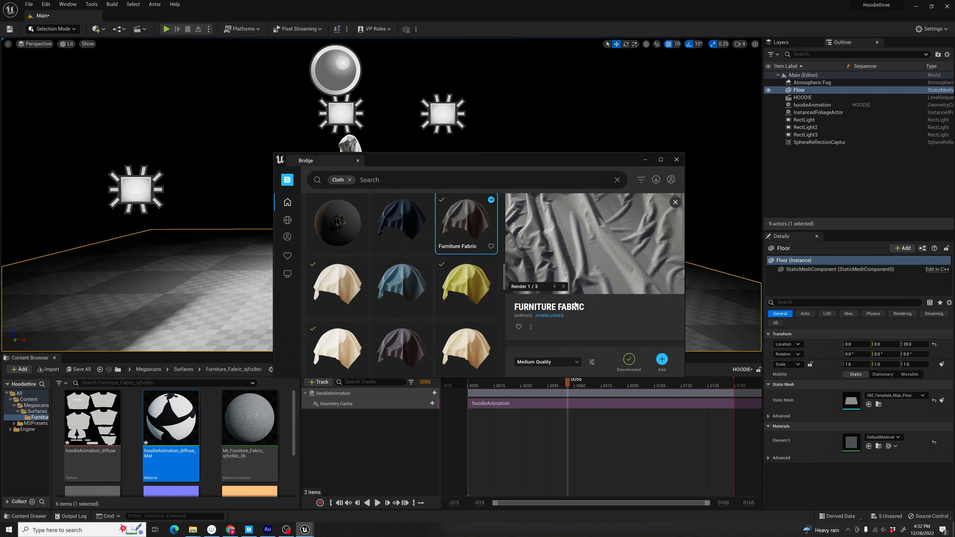
left_click(350, 180)
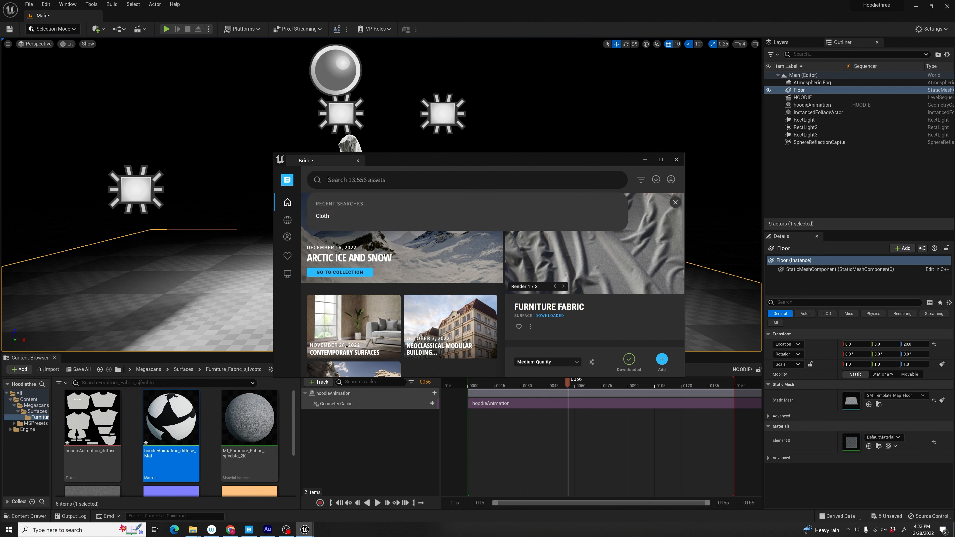
type("cement")
key("Return")
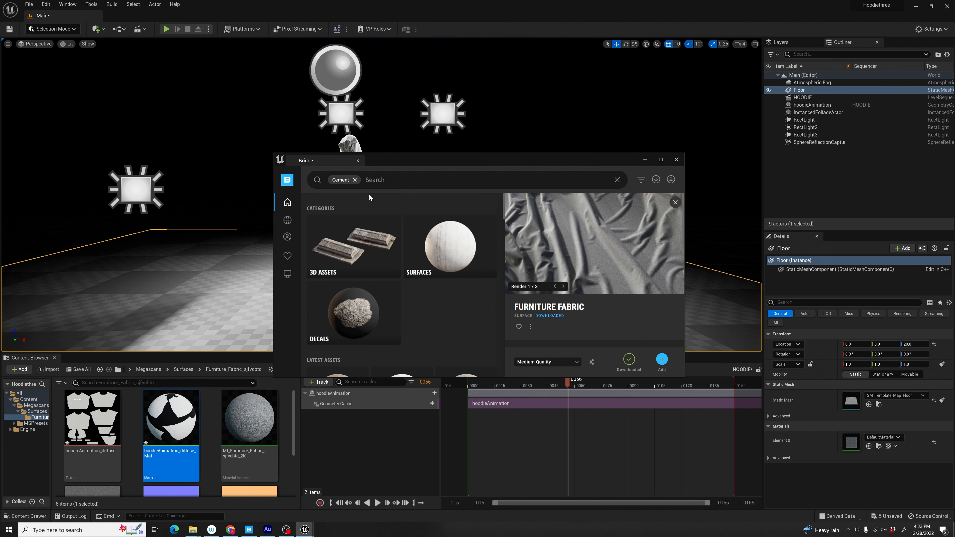
Step: Add the Damaged Concrete Wall surface from Bridge to the project and apply its material instance to the floor
left_click(466, 249)
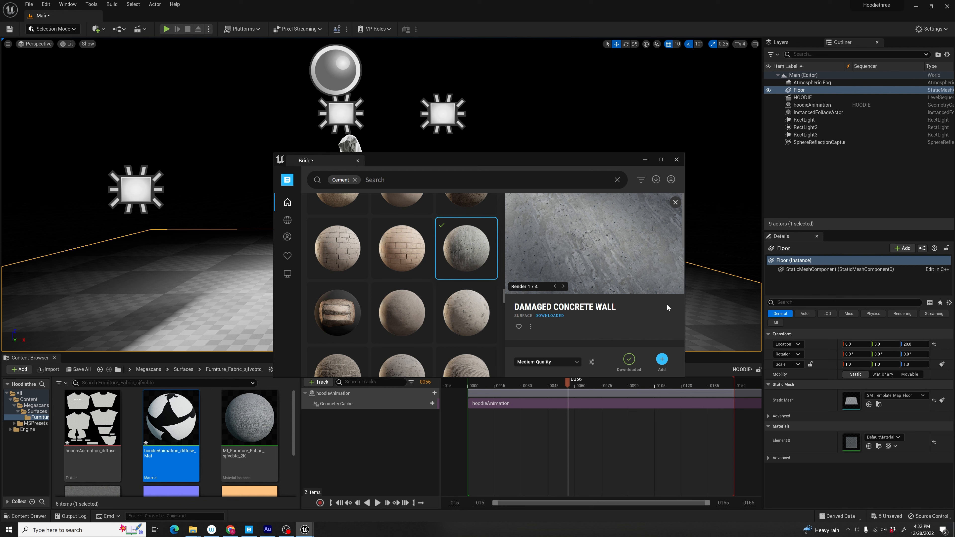
left_click(676, 160)
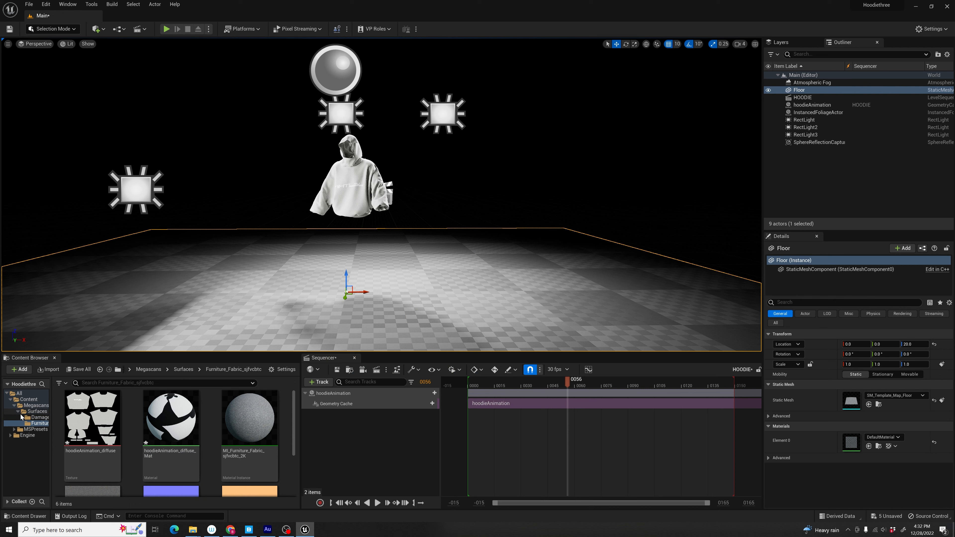
left_click(34, 417)
left_click_drag(92, 417, 378, 297)
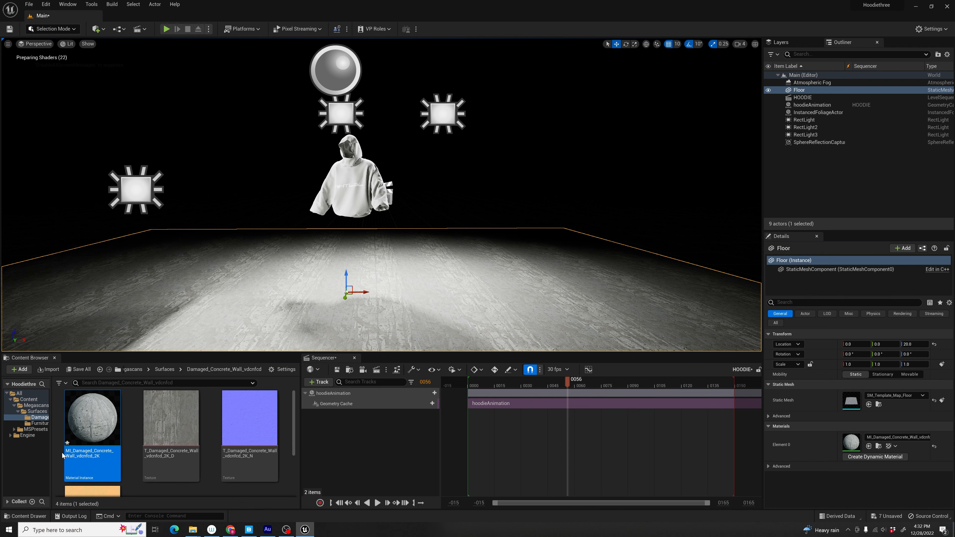
Step: In the damaged concrete material instance, enable the Tiling/Offset override and set Tiling X and Tiling Y to 0.5
double_click(109, 416)
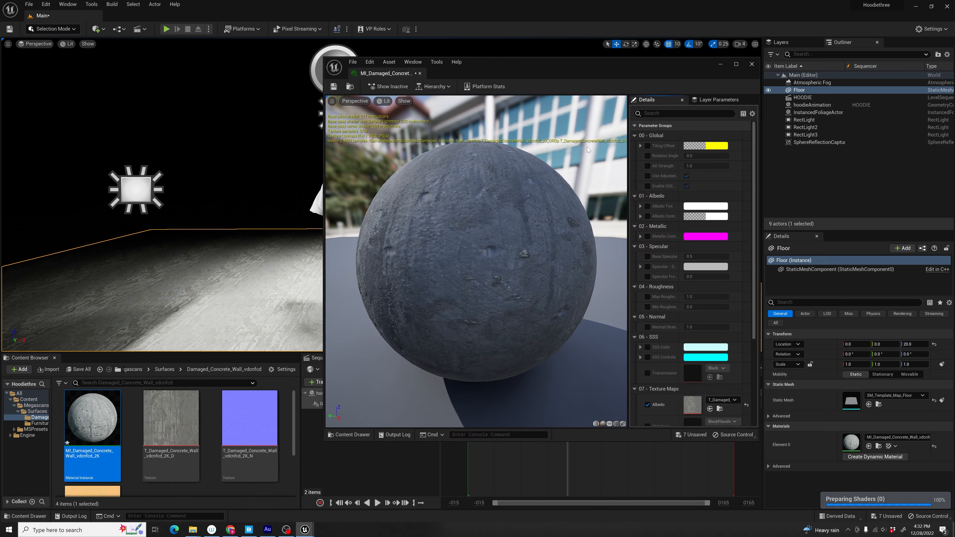
left_click_drag(324, 57, 457, 144)
left_click(687, 231)
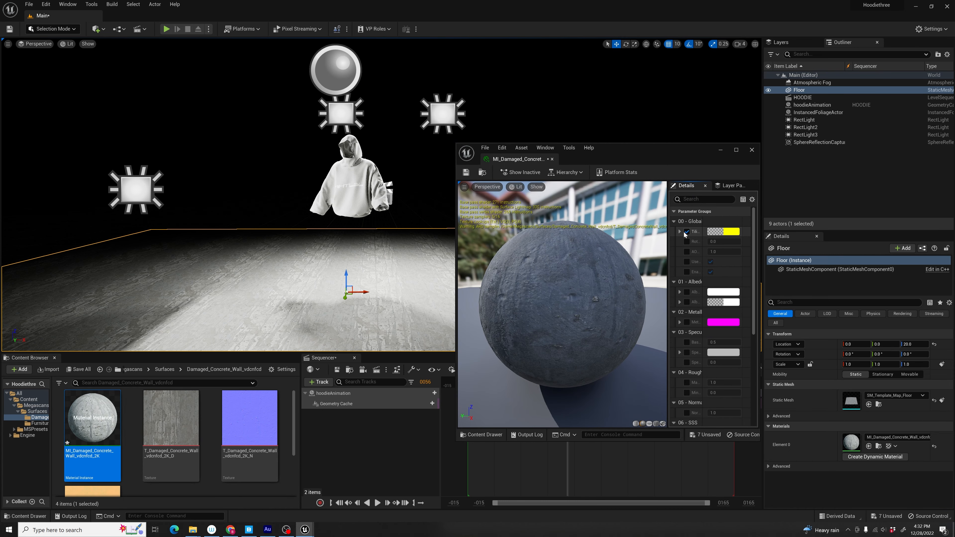
left_click(680, 231)
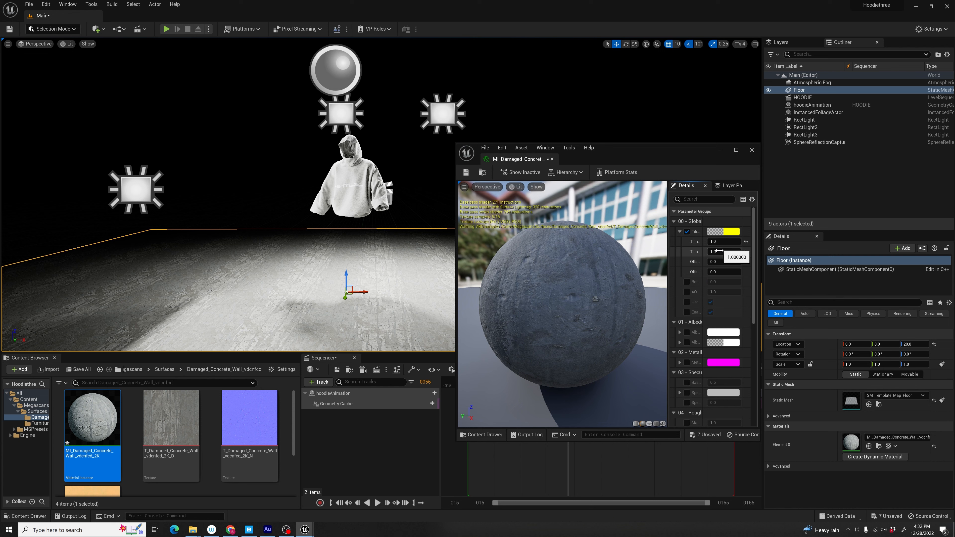
type("0.5")
left_click(718, 242)
type("0.5")
key("Return")
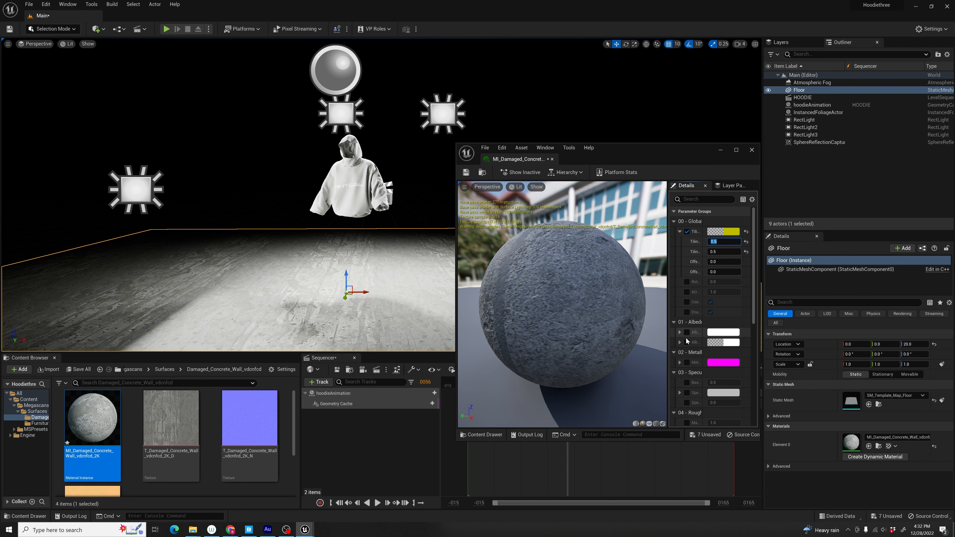
Step: Widen the material instance editor and its parameter list so the full parameter names are readable
scroll(689, 401, "down", 2)
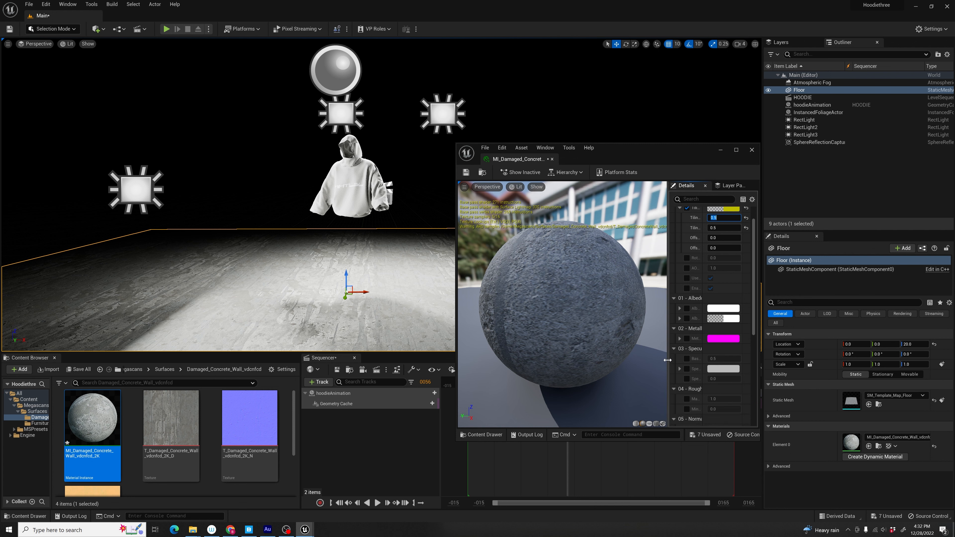
left_click_drag(667, 360, 573, 355)
scroll(601, 310, "up", 2)
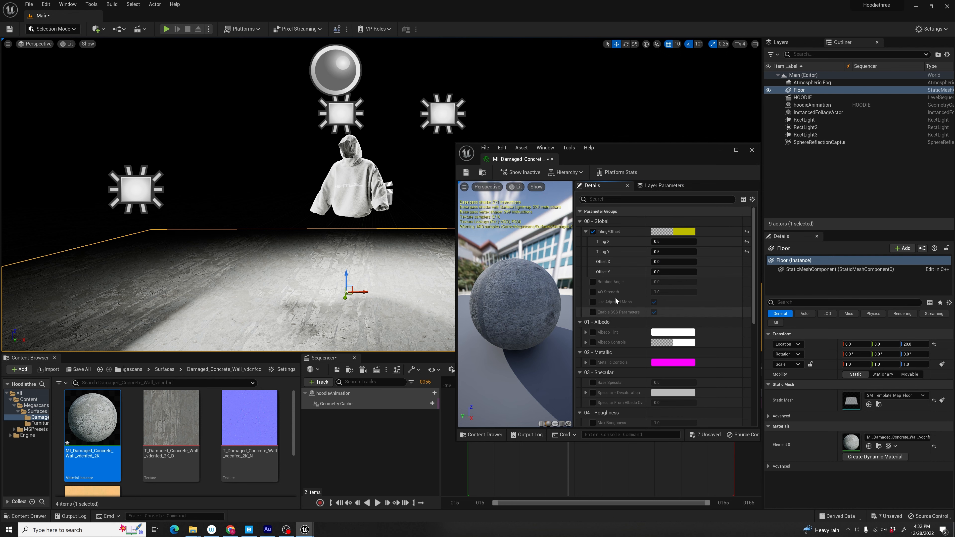
left_click_drag(455, 335, 391, 336)
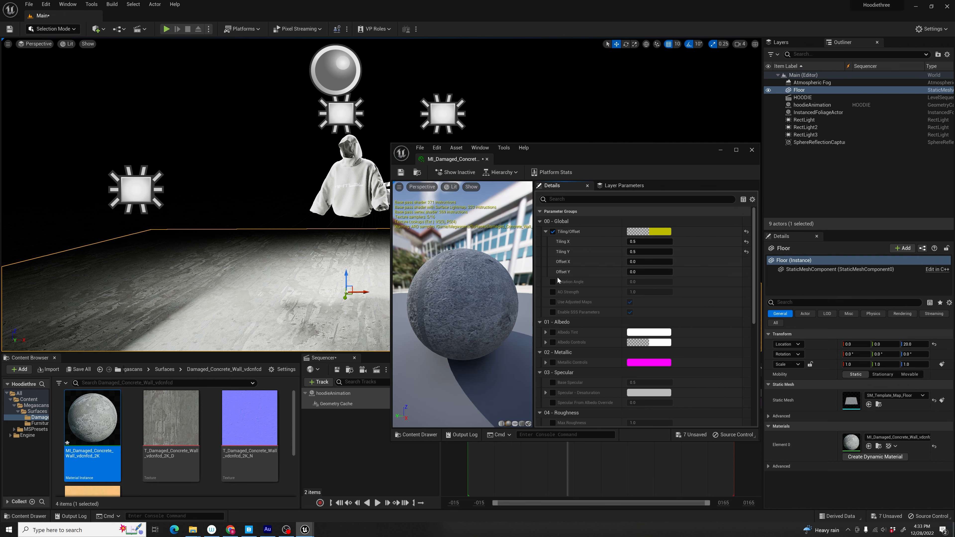
Step: Examine the remaining concrete material parameters from Albedo through SSS and close the material instance
left_click_drag(535, 259, 563, 262)
scroll(636, 267, "down", 2)
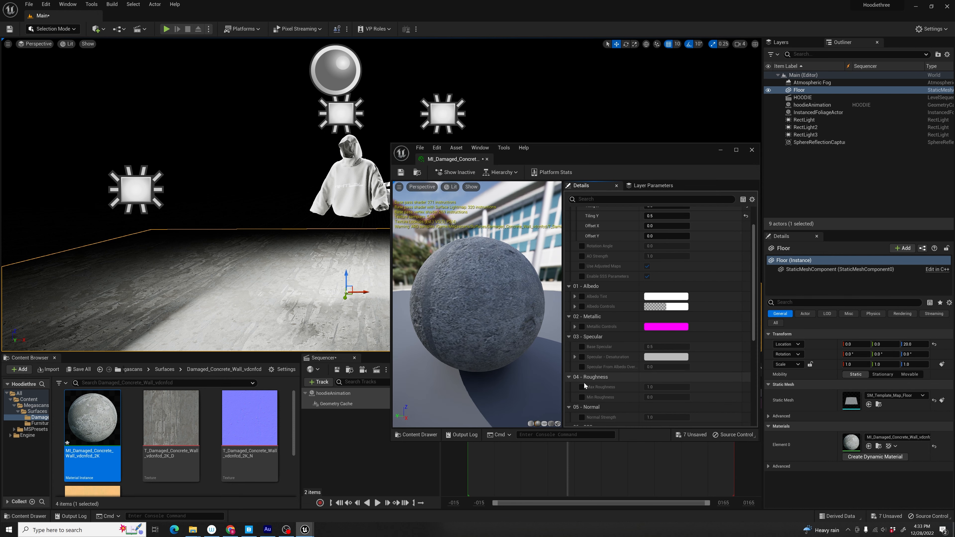
scroll(599, 376, "down", 3)
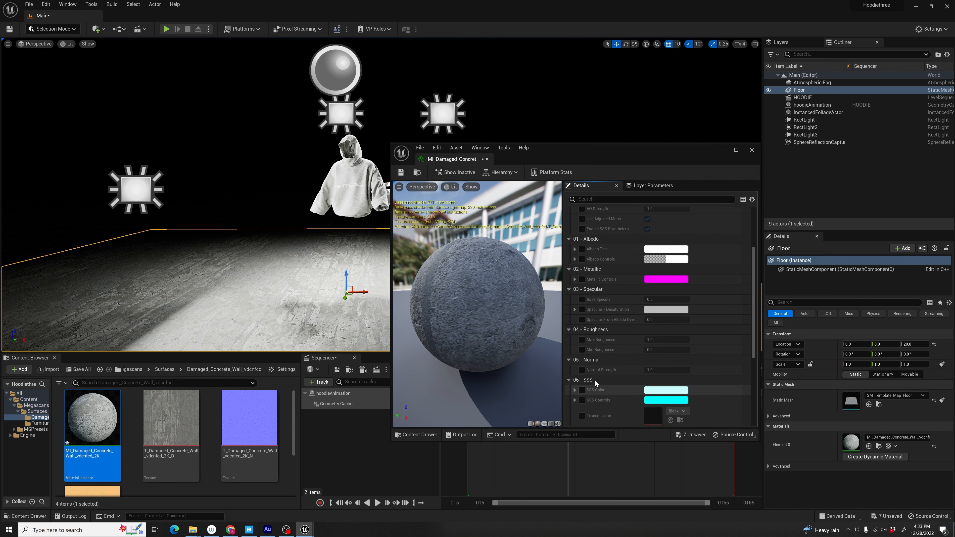
left_click(752, 150)
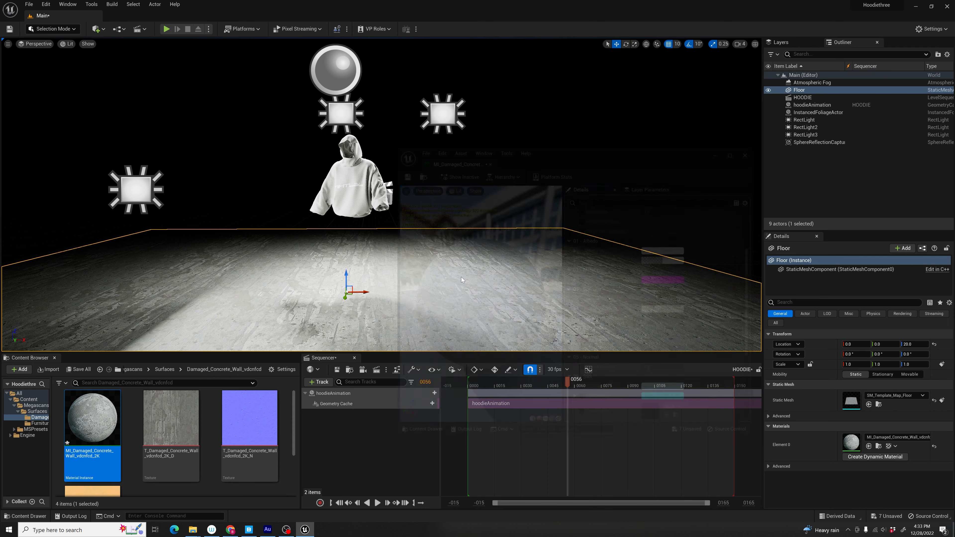
Step: Duplicate the floor as an upright back wall, rotated 90° about X and positioned at Y -380 behind the hoodie
key("e")
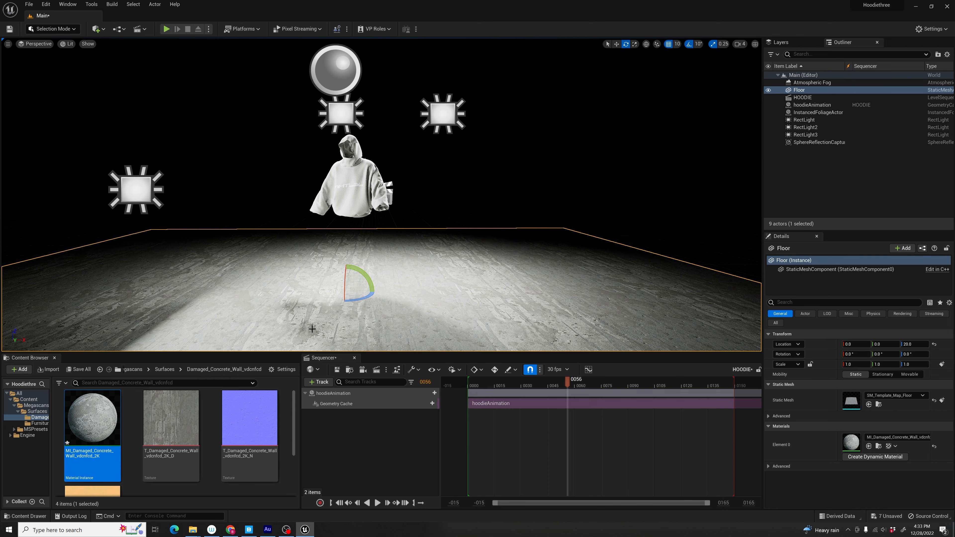
left_click_drag(346, 276, 359, 238, "alt")
key("w")
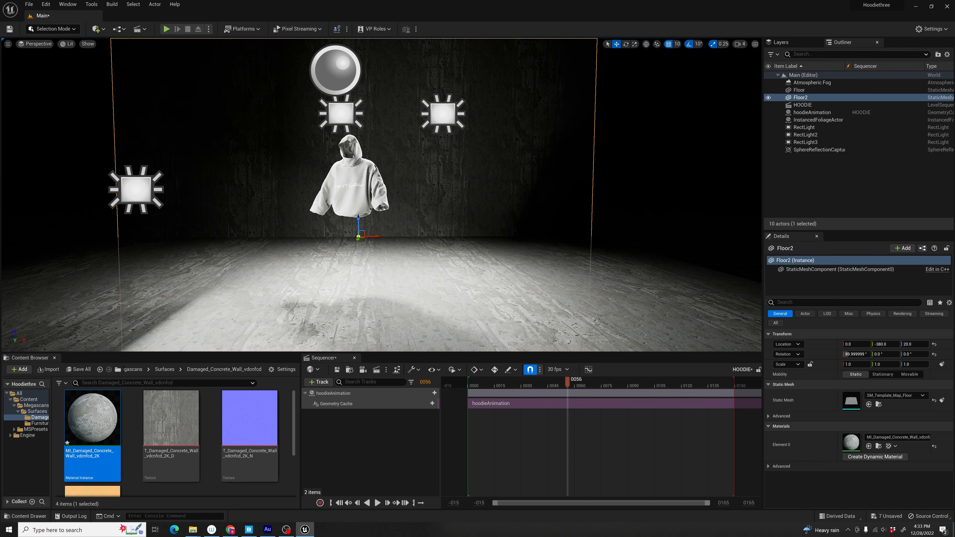
left_click(97, 28)
left_click(113, 48)
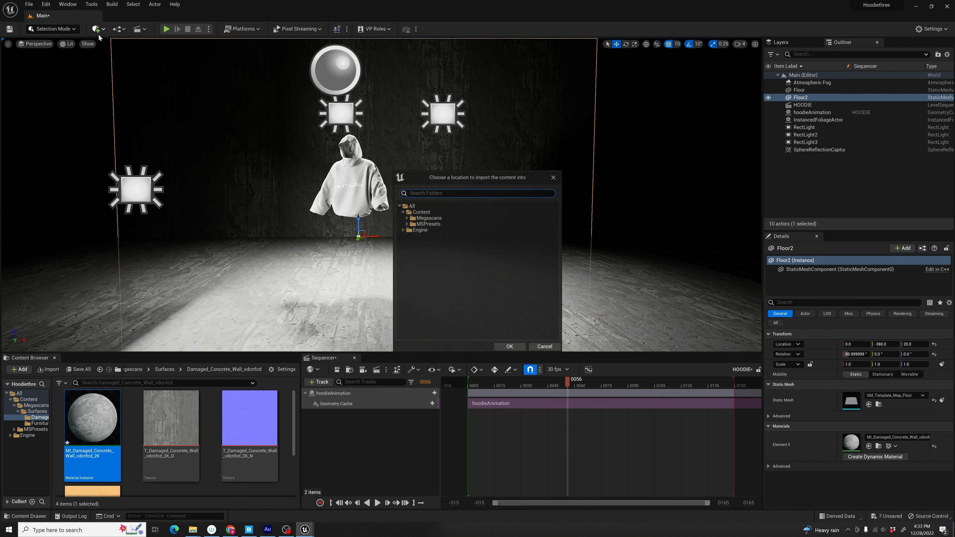
left_click(554, 177)
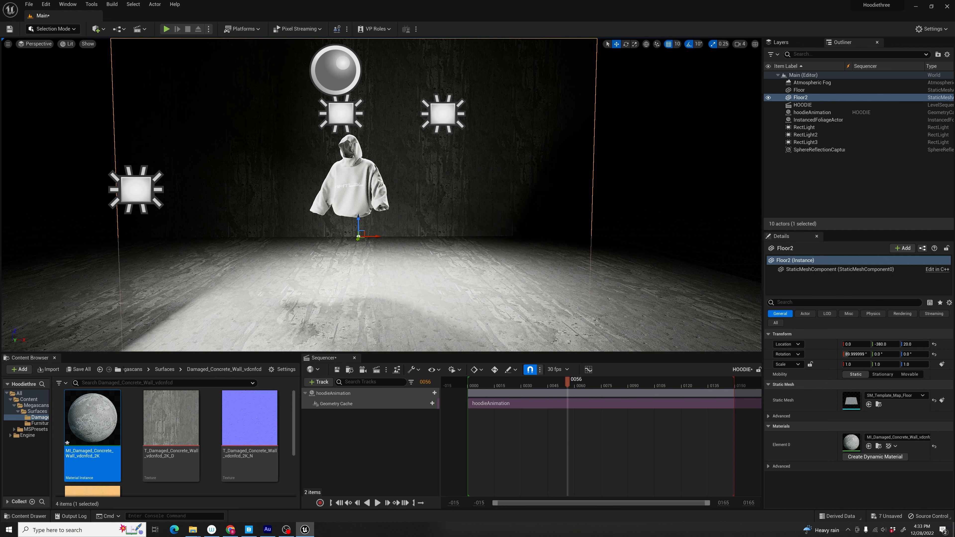
Step: Apply the Damaged Concrete Floor material from Bridge to the back wall and move the wall to Y -350
left_click(97, 29)
left_click(113, 57)
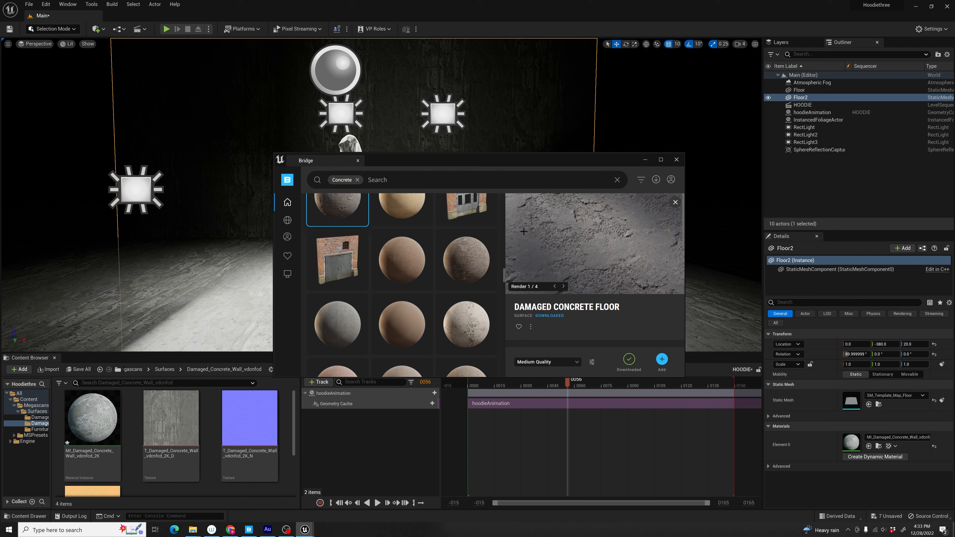
left_click_drag(94, 425, 334, 196)
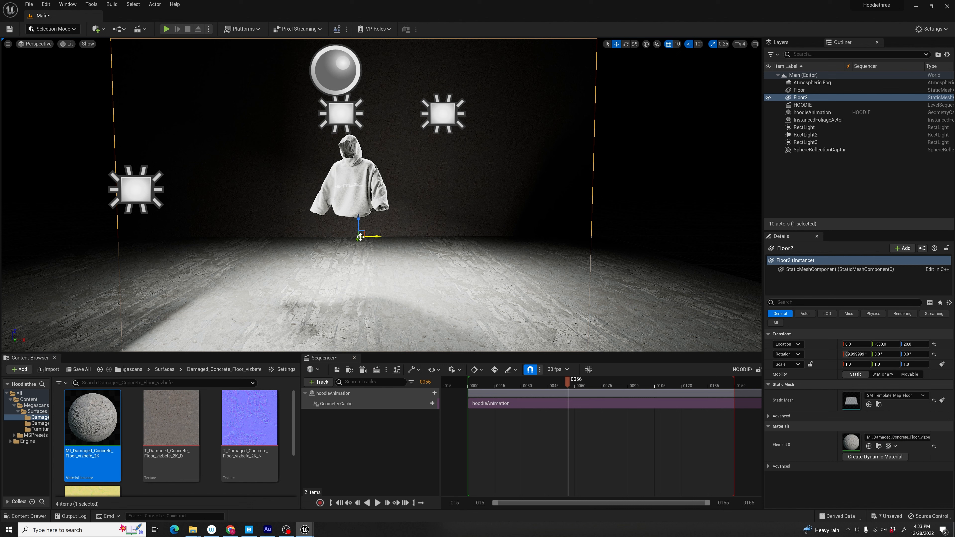
mouse_move(360, 238)
left_mouse_down()
mouse_move(354, 251)
mouse_move(357, 241)
left_mouse_up()
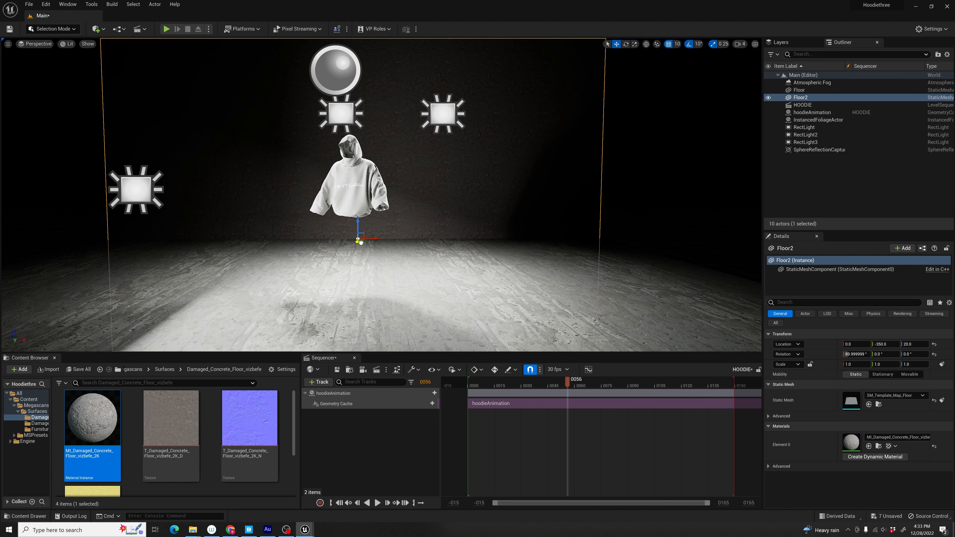
Step: In the Damaged Concrete Floor material instance, enable the Tiling/Offset override and set Tiling X and Tiling Y to 0.7
double_click(94, 448)
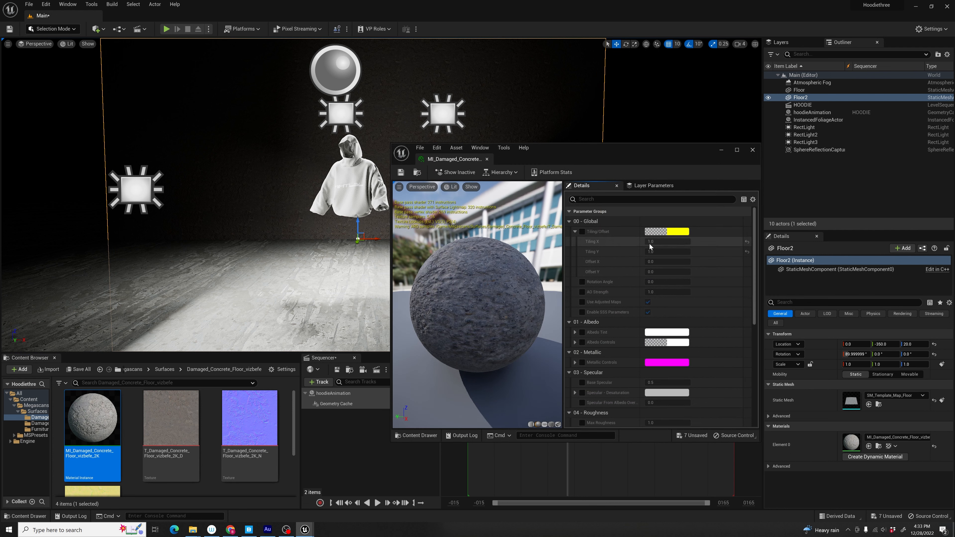
left_click(583, 232)
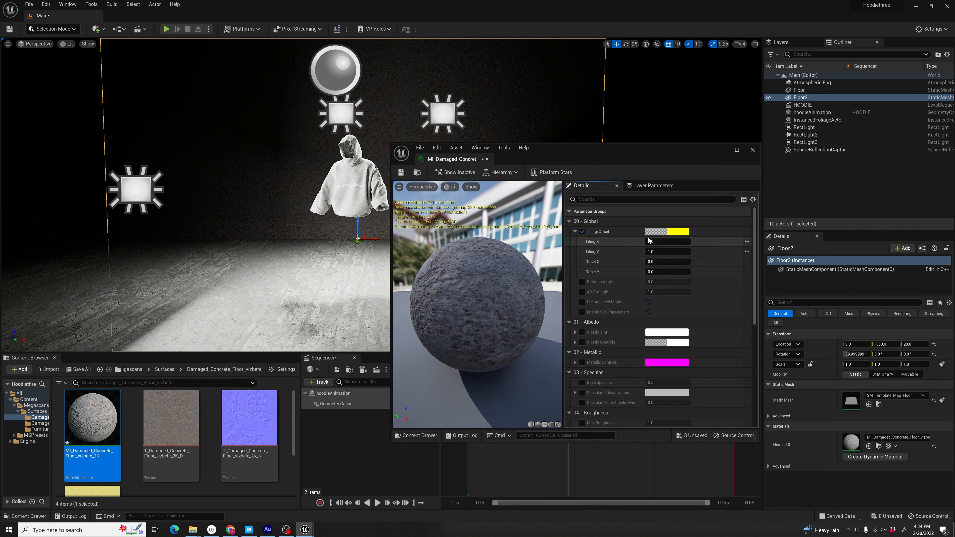
type("0.7")
key("Tab")
type("0.7")
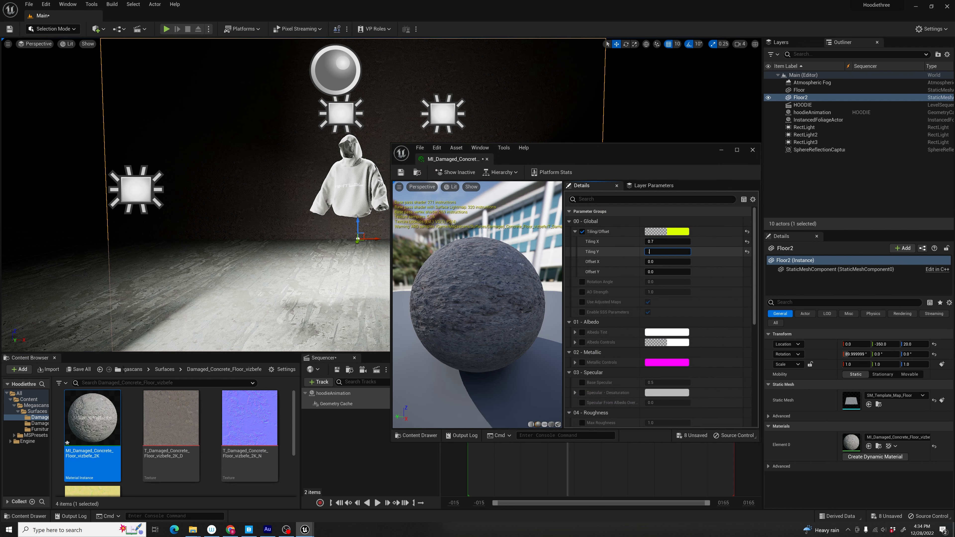
key("Return")
left_click(753, 150)
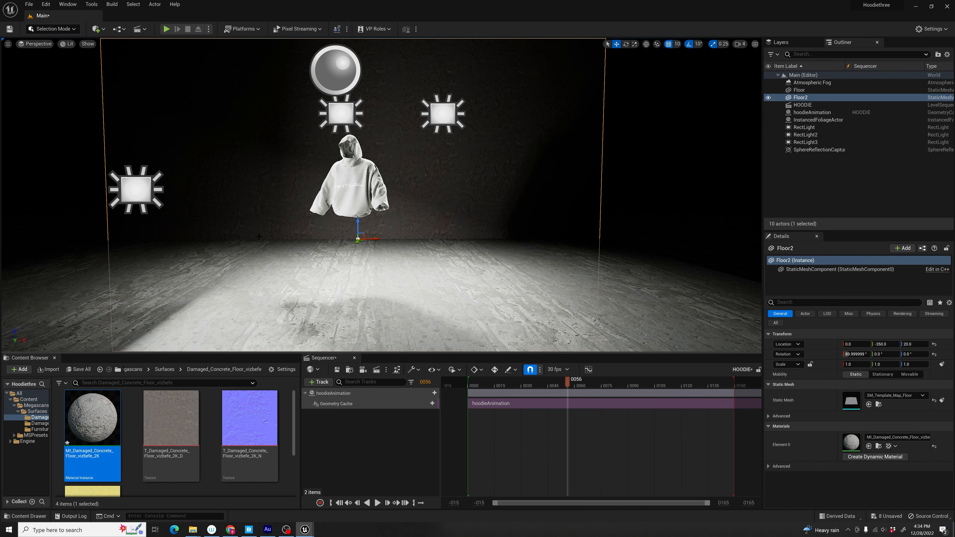
Step: In Bridge, replace the Concrete filter with a search for "Rock" and choose the Forest Rock Slab asset
left_click(105, 30)
left_click(115, 62)
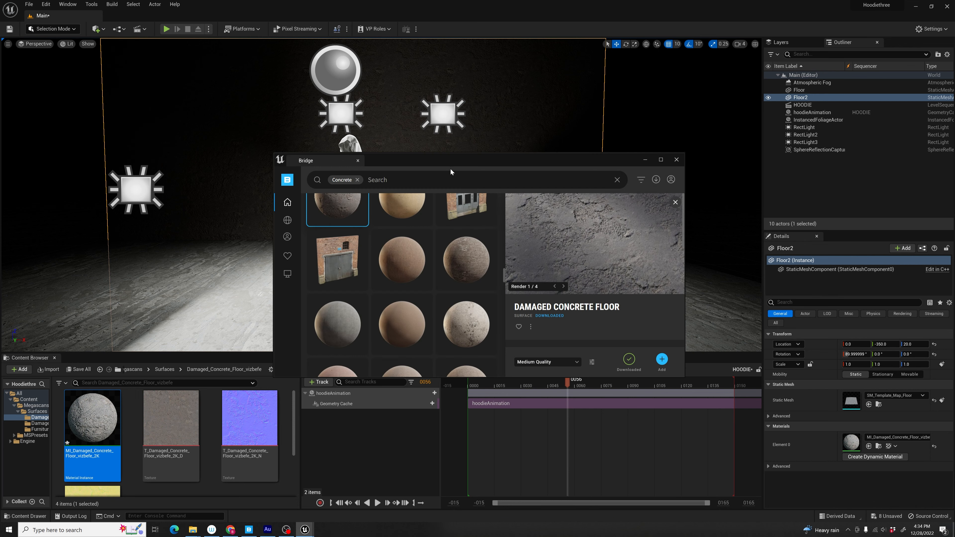
left_click_drag(450, 168, 529, 140)
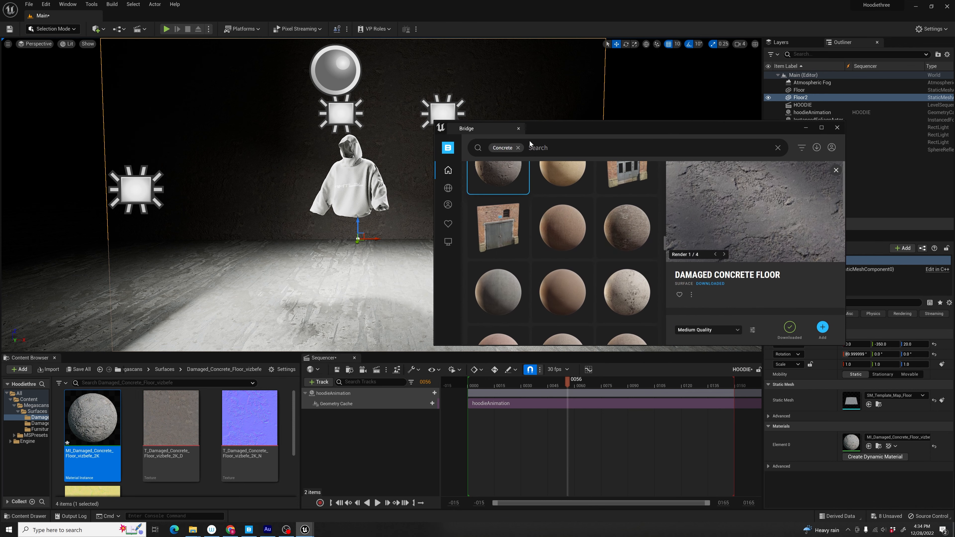
left_click(518, 147)
left_click(518, 147)
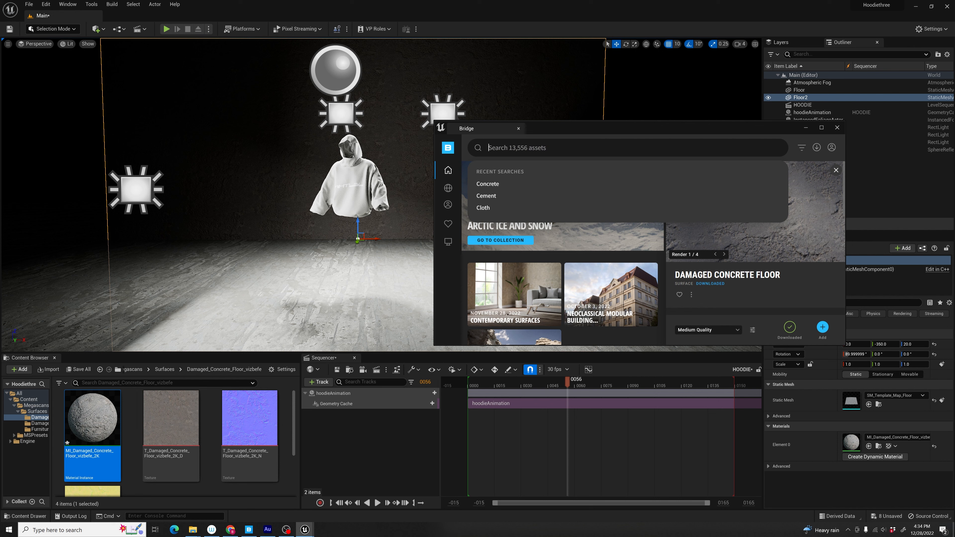
key("Return")
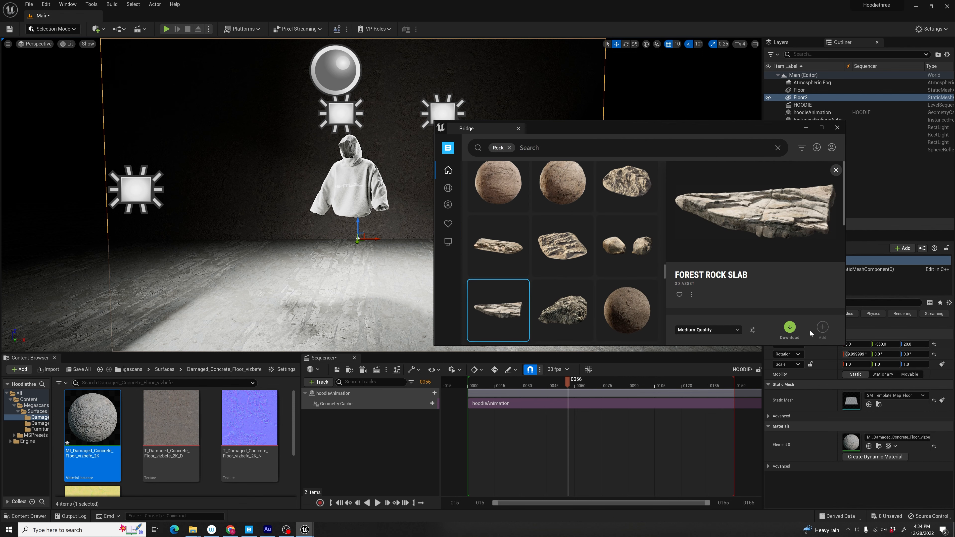
Step: Download Forest Rock Slab at Nanite quality, add it to the project and put Bridge away
left_click(734, 330)
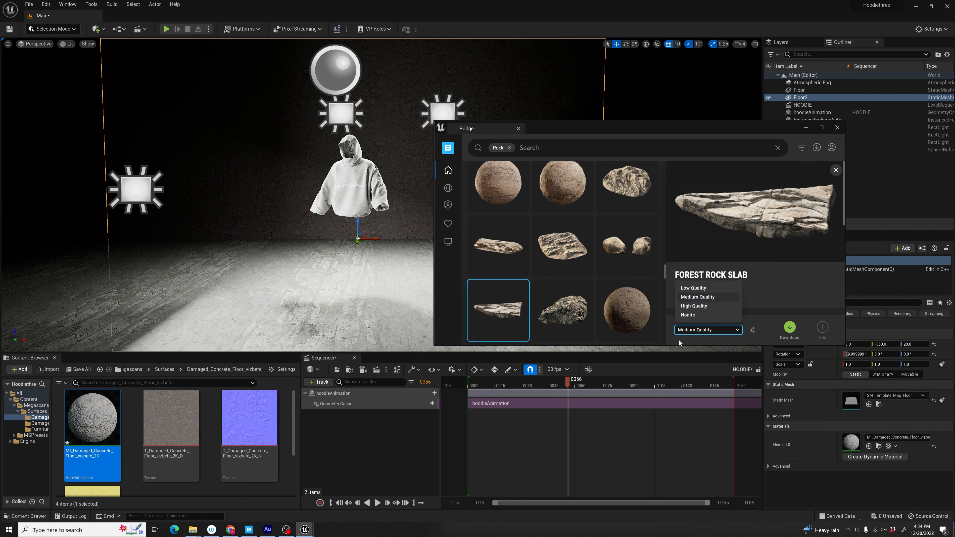
left_click(695, 316)
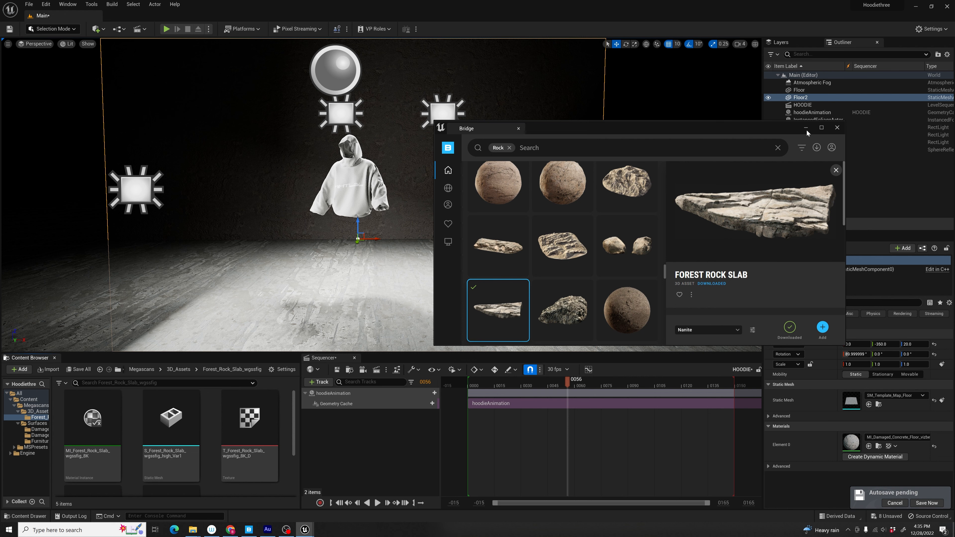
left_click(806, 129)
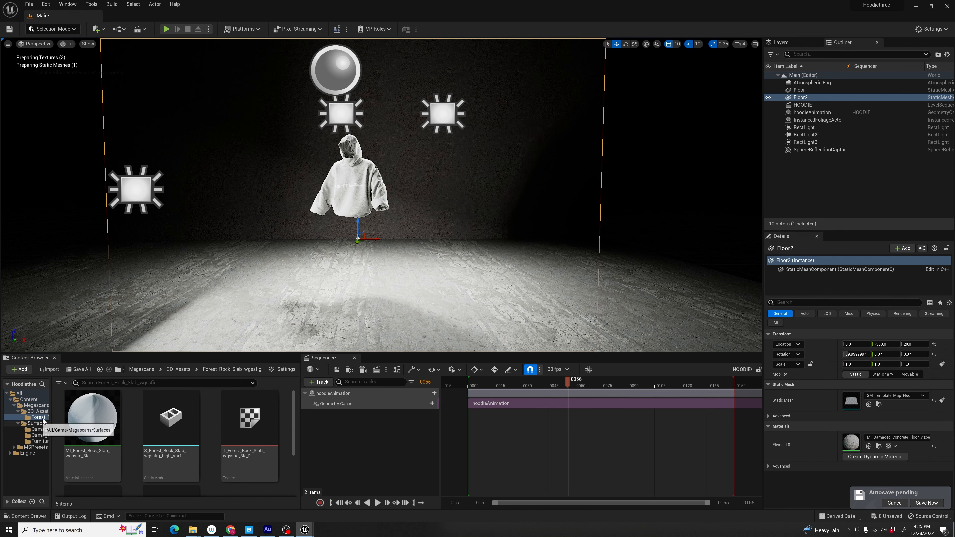
Step: Try the Forest Rock Slab material instance on the floor and undo it
left_click_drag(51, 411, 74, 411)
left_click_drag(128, 423, 384, 281)
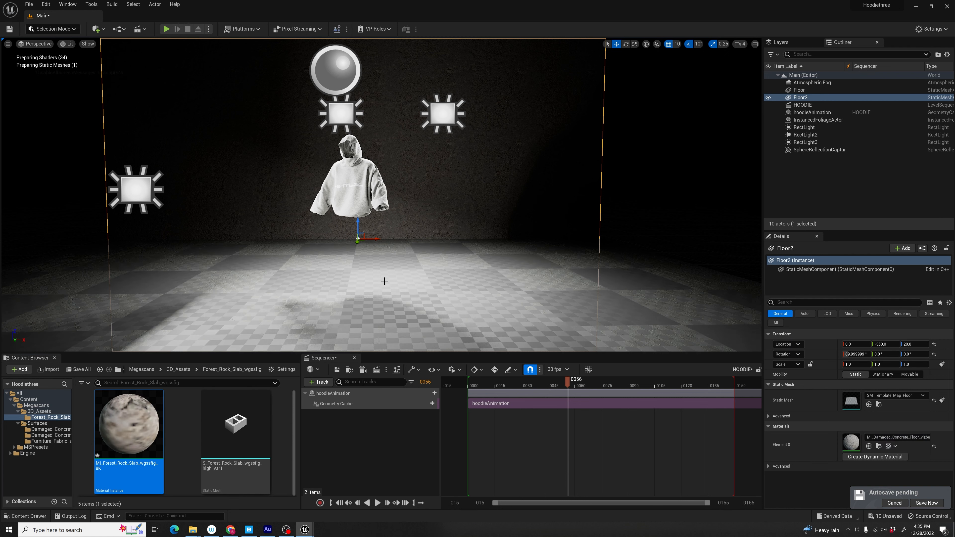
scroll(182, 429, "down", 2)
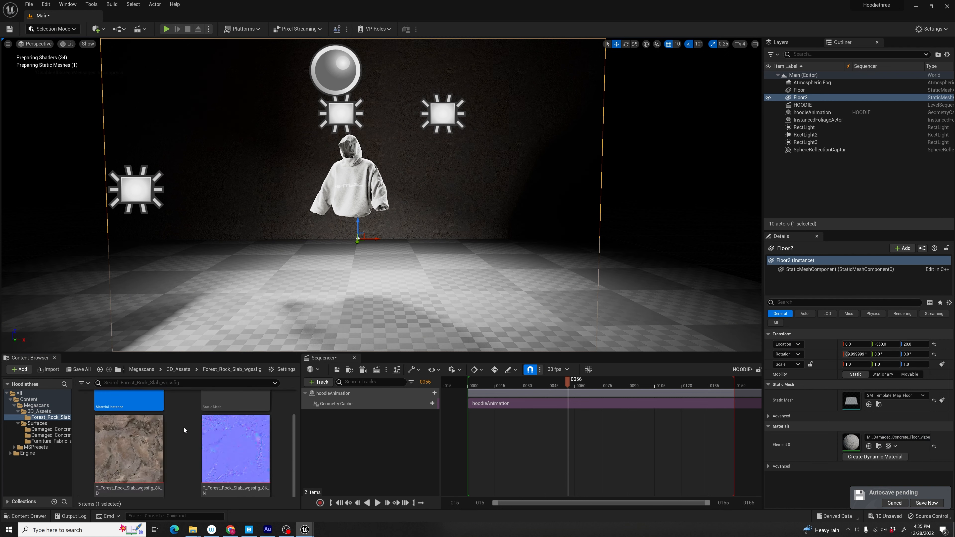
scroll(181, 429, "up", 2)
key("ctrl+z")
Step: Place the Forest Rock Slab static mesh in the scene and move it beneath the hoodie to X -10, Y -310
left_click_drag(240, 425, 381, 287)
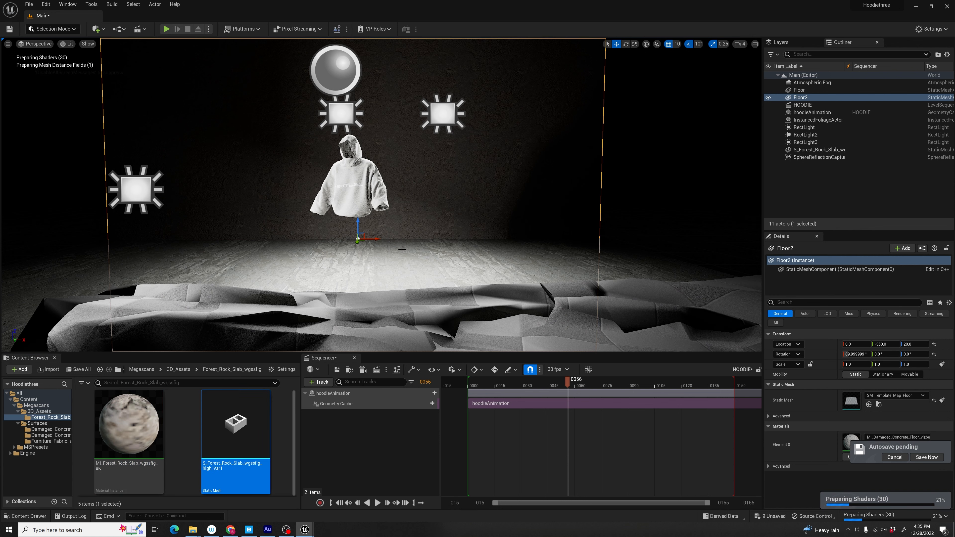
left_click(410, 316)
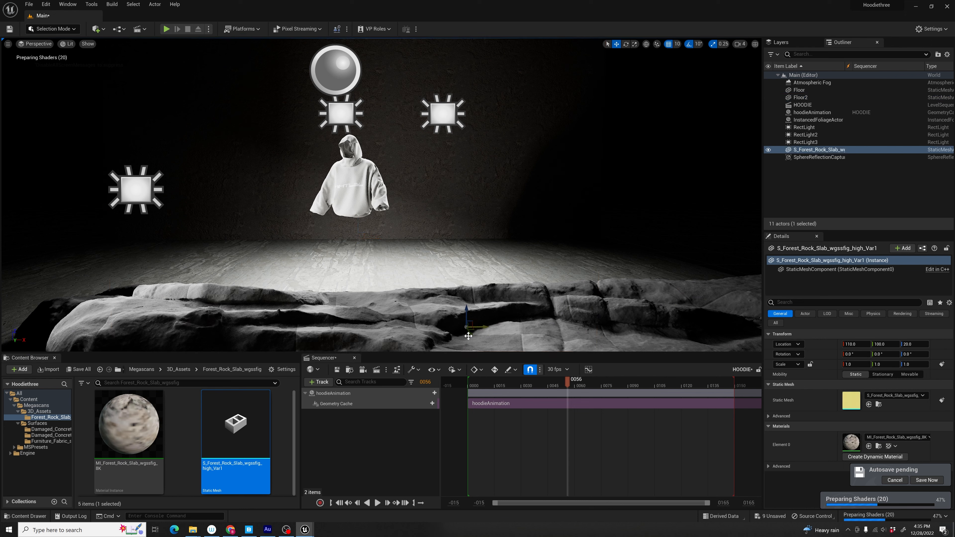
left_click_drag(471, 331, 333, 232)
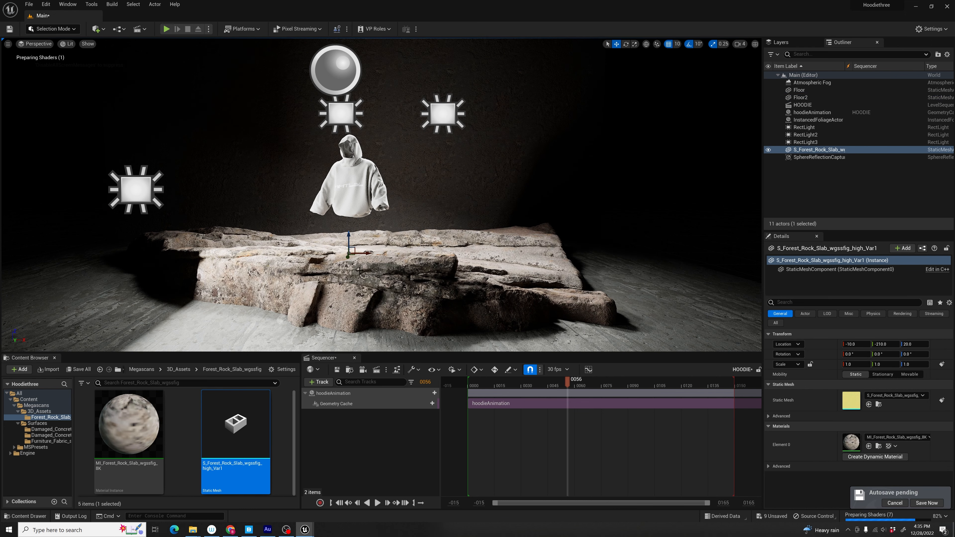
left_click_drag(347, 257, 351, 245)
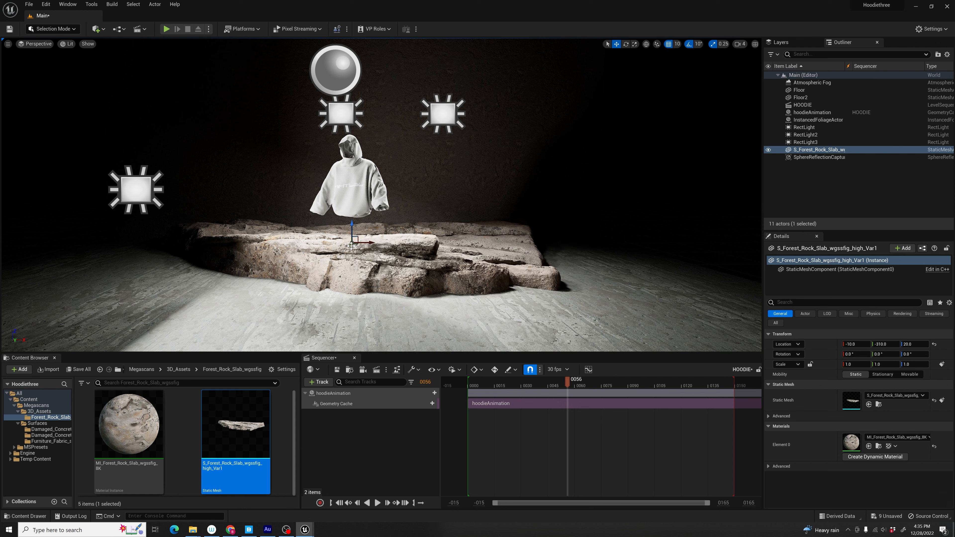
Step: Duplicate the rock slab twice toward the camera, rotated 30° and -30° about Z, and shift the 30° copy to X -80
left_click_drag(352, 245, 512, 352, "alt")
key("e")
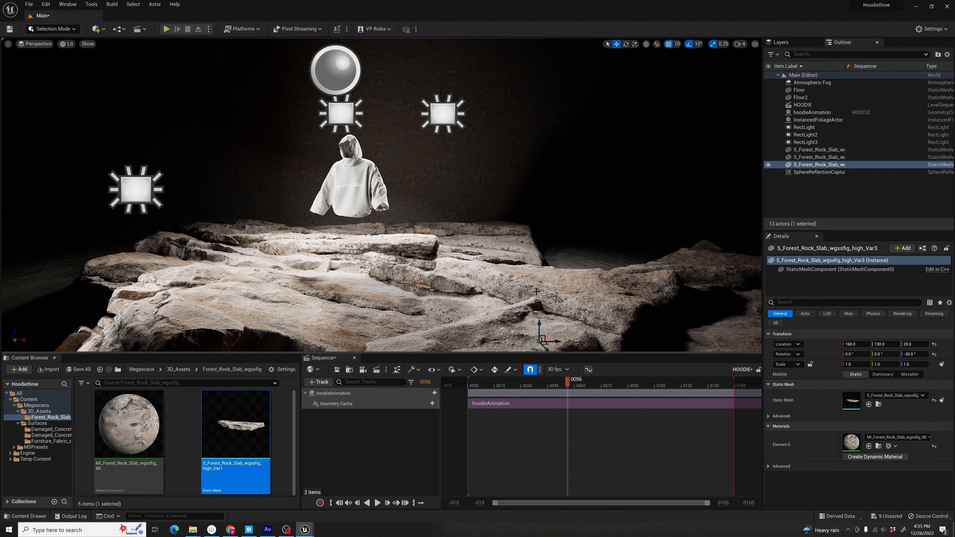
left_click(380, 316)
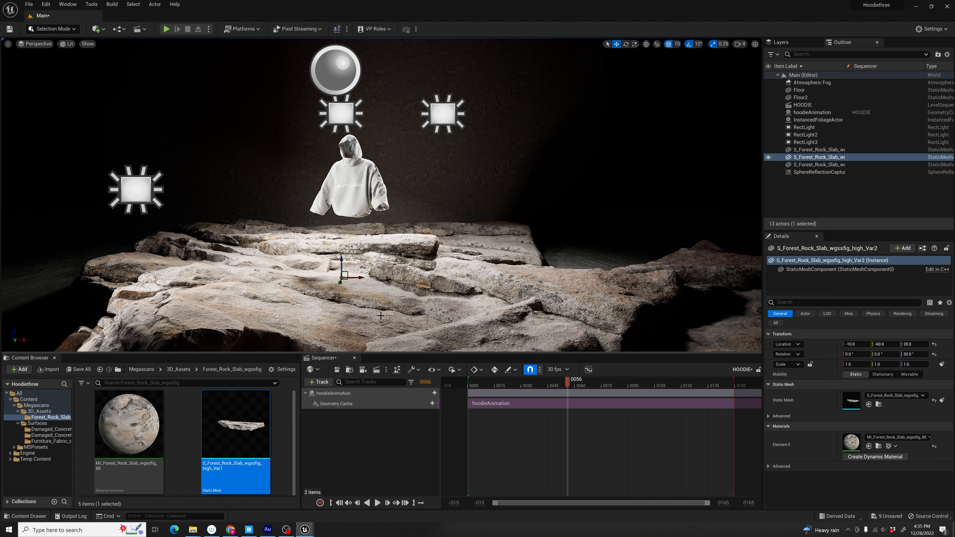
left_click_drag(355, 278, 300, 278)
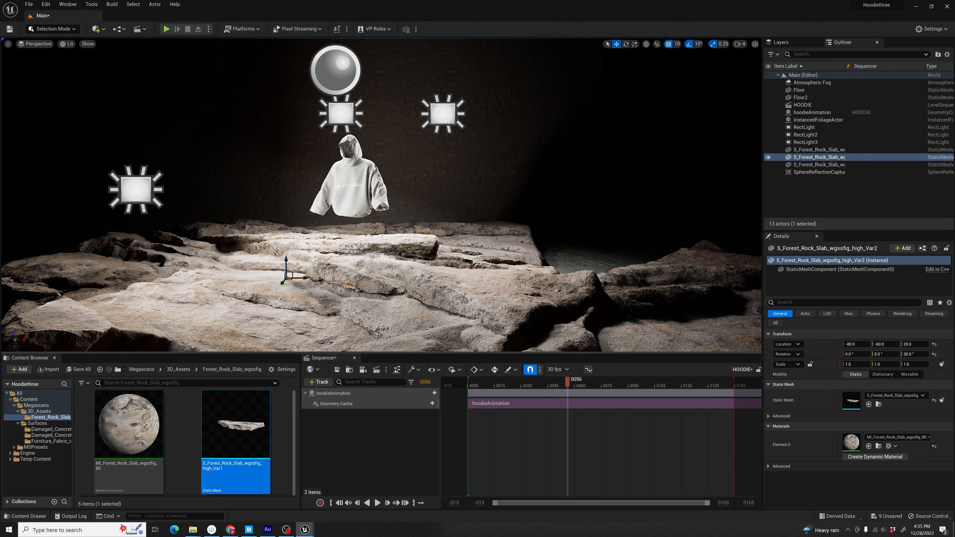
Step: Duplicate the nearest rock slab to X 190, Y -230 in the back and rotate the copy to -40° about Z
left_click(547, 341)
left_click_drag(548, 351, 467, 268)
key("e")
key("e")
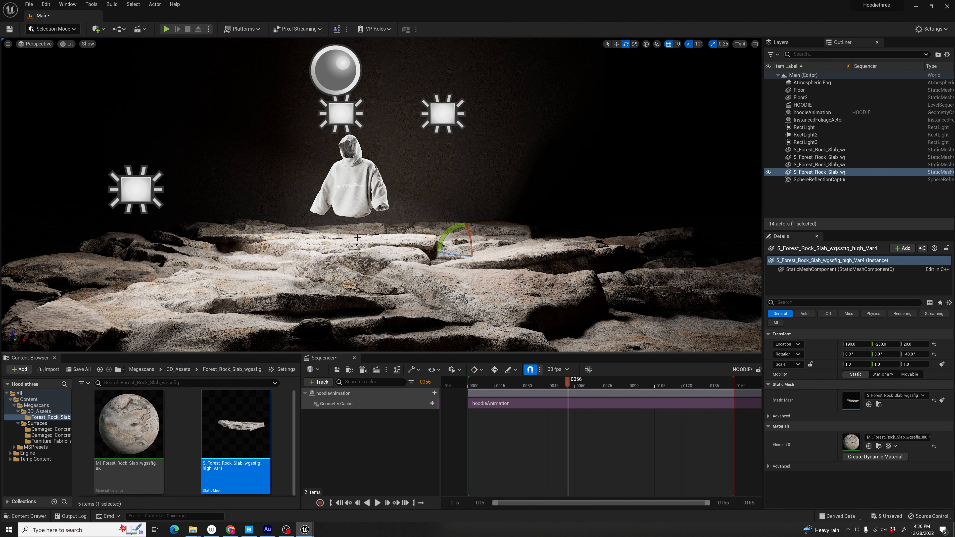
Step: Adjust the intensity of RectLight and set the intensity of RectLight2 to 7 cd
left_click(136, 187)
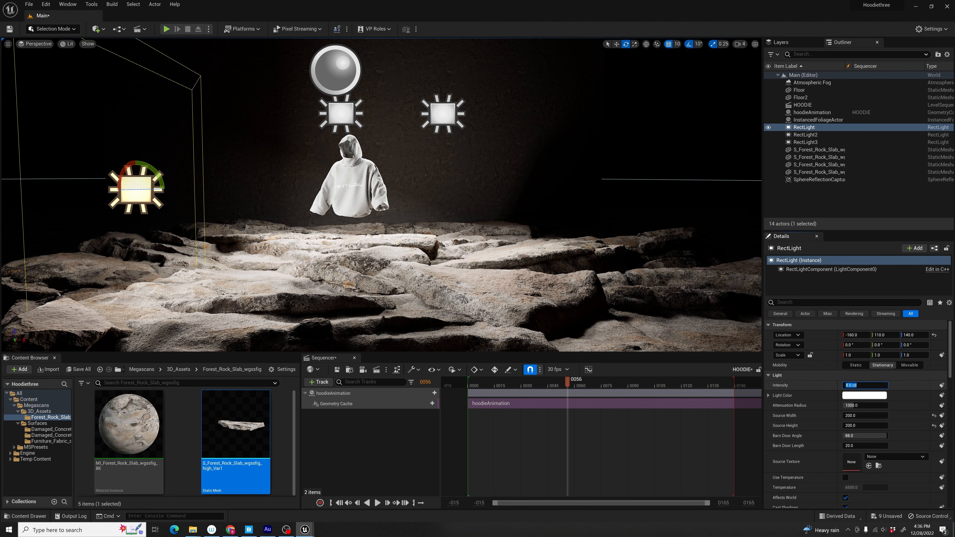
key("Return")
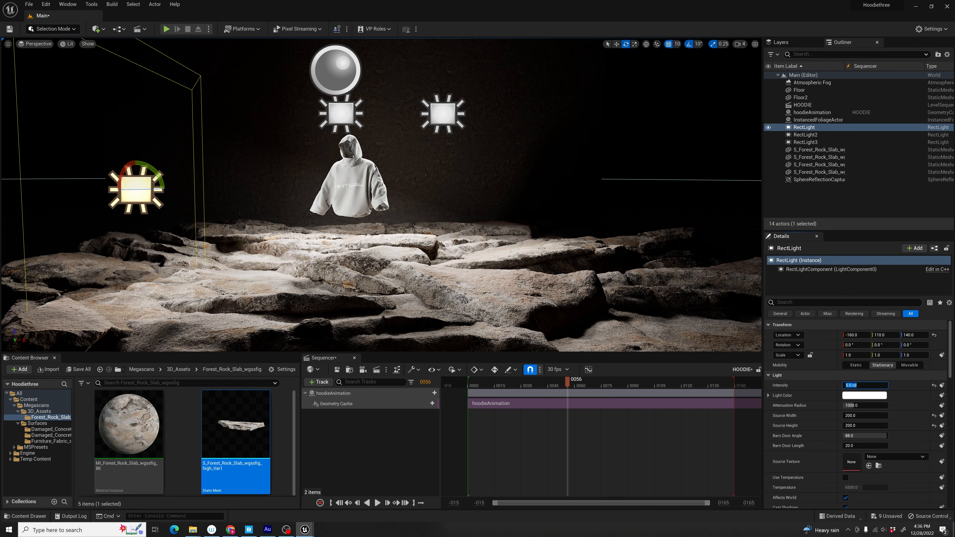
left_click(342, 116)
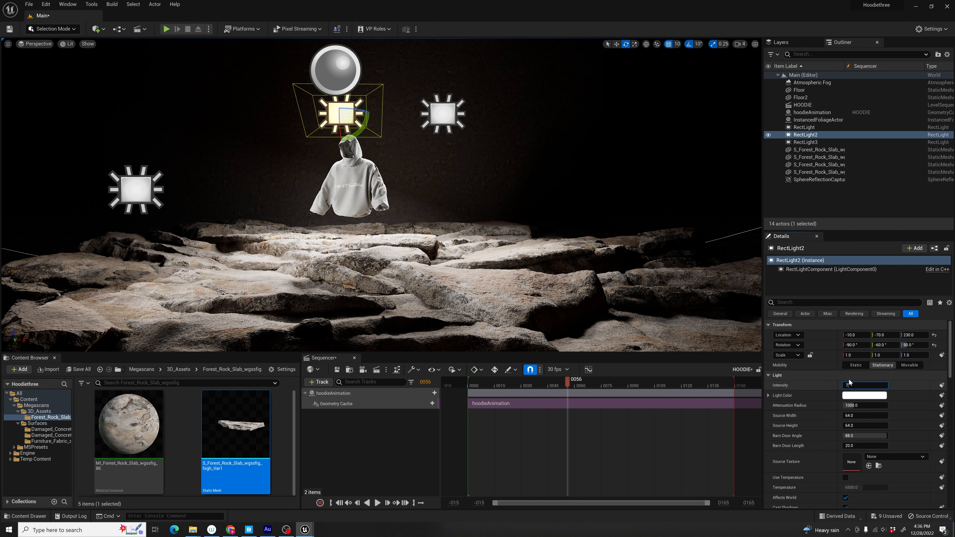
left_click(849, 383)
type("7")
key("Return")
Step: Set the intensity of RectLight3 to 5 cd and check the lighting on the hoodie and rocks
left_click(443, 114)
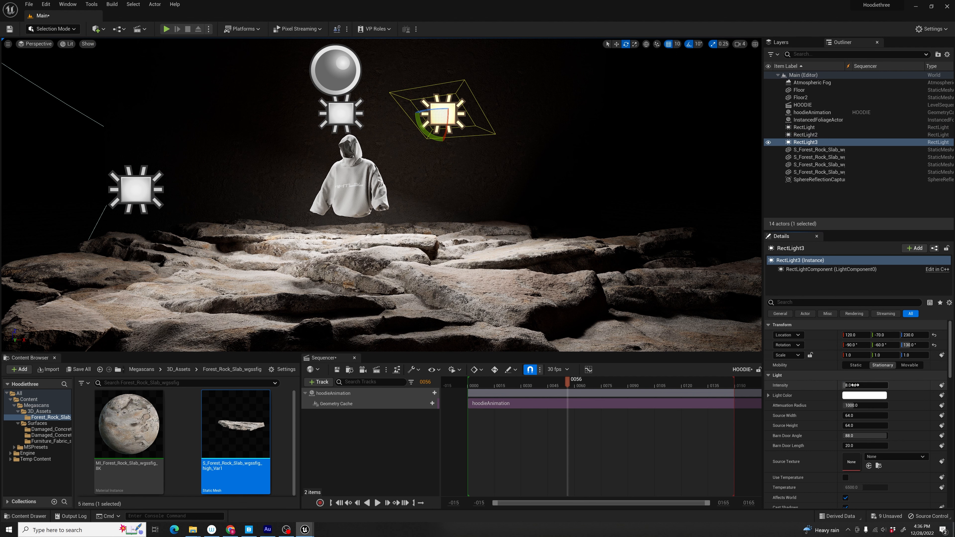
type("5")
key("Return")
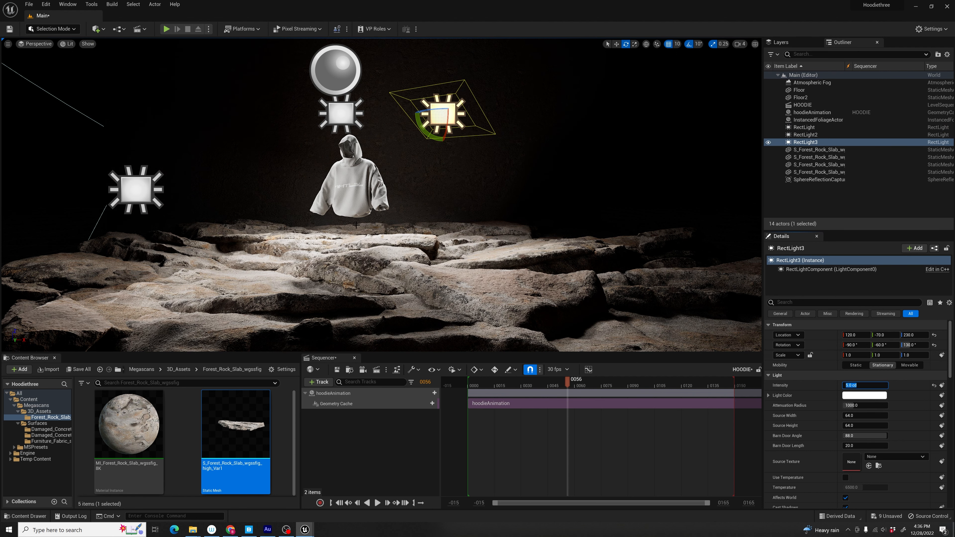
scroll(351, 218, "up", 5)
scroll(351, 219, "down", 6)
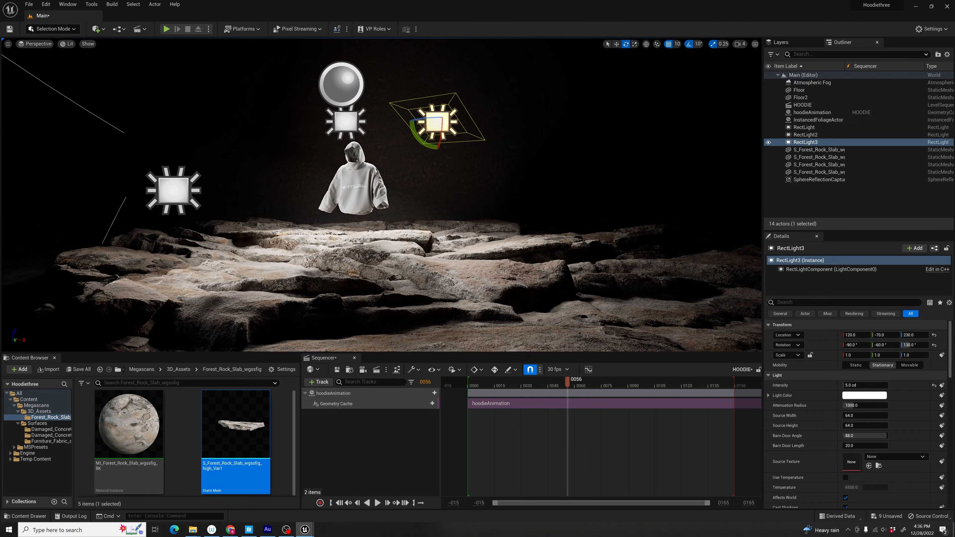
Step: Search Quixel Bridge for "flower" and add the downloaded Periwinkle plant to the project
left_click(103, 29)
left_click(116, 59)
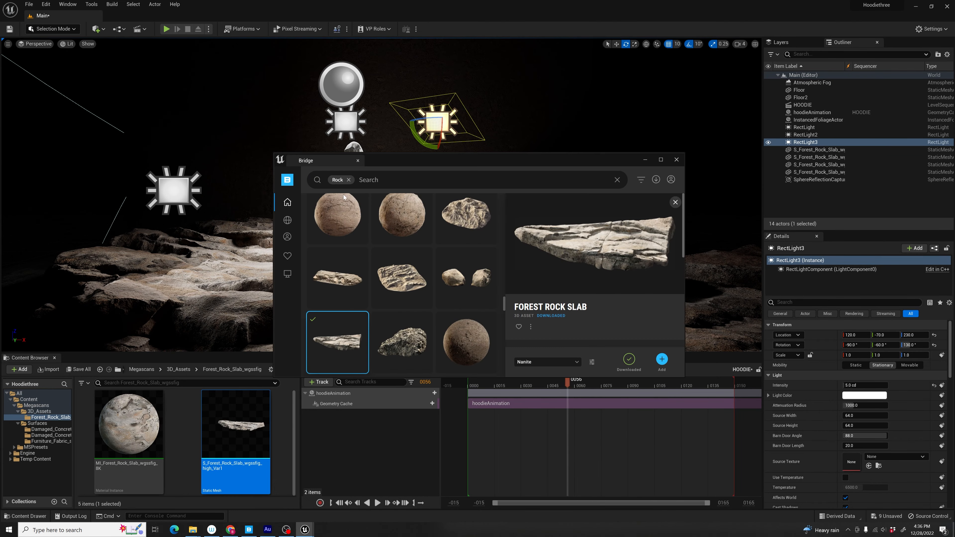
left_click(348, 180)
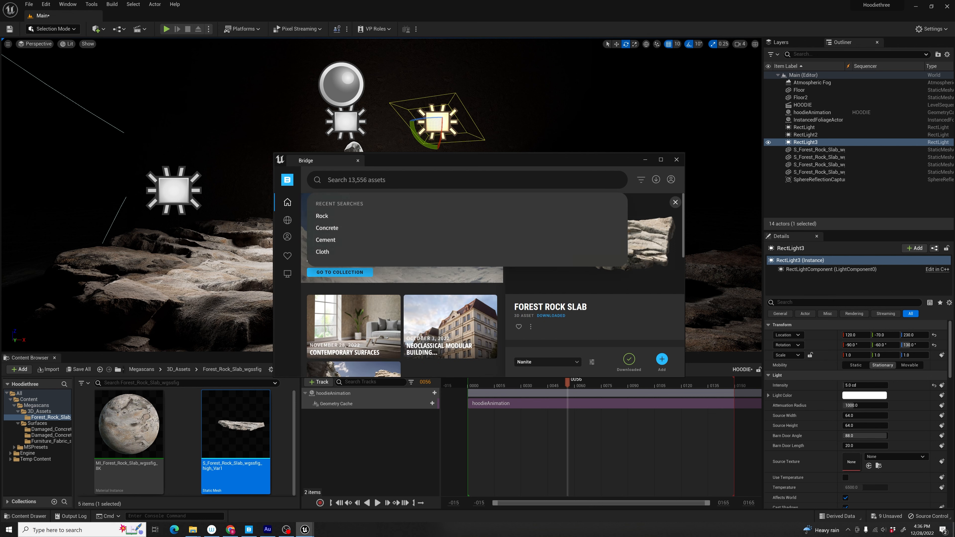
type("flower")
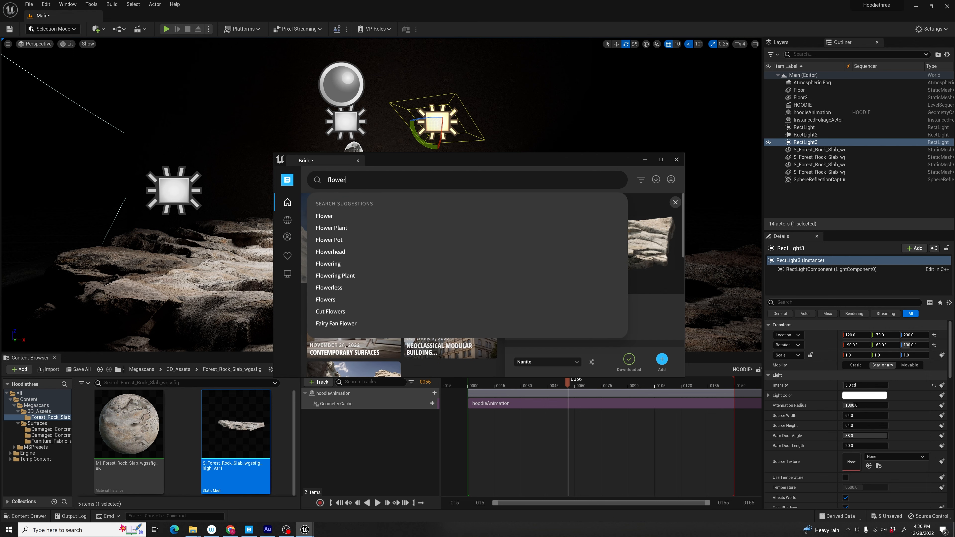
key("Return")
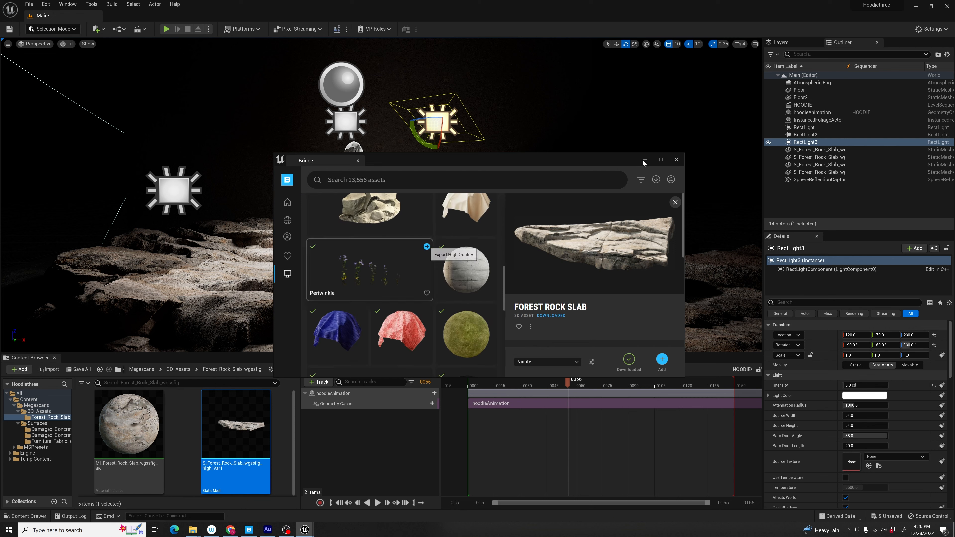
left_click(644, 160)
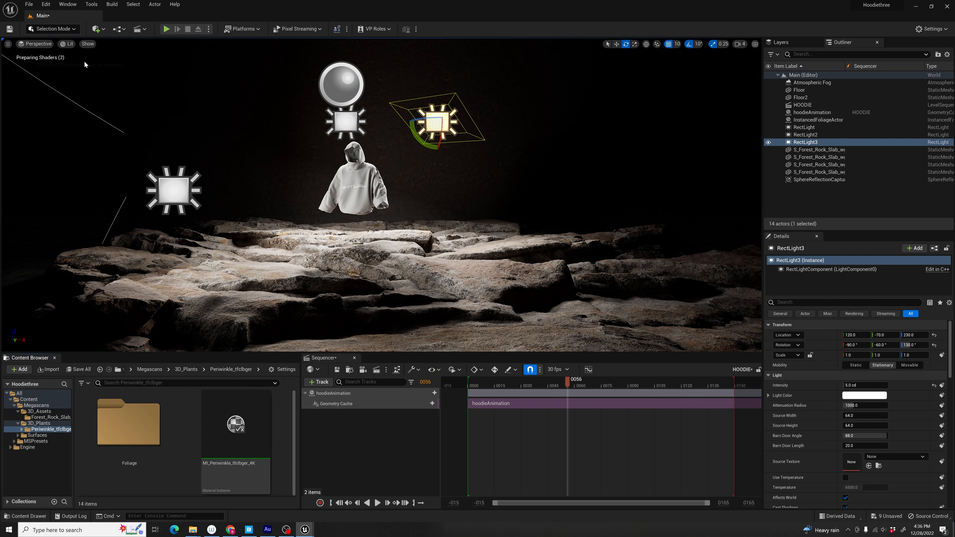
Step: Switch to Foliage mode and select all five Periwinkle foliage types
left_click(62, 31)
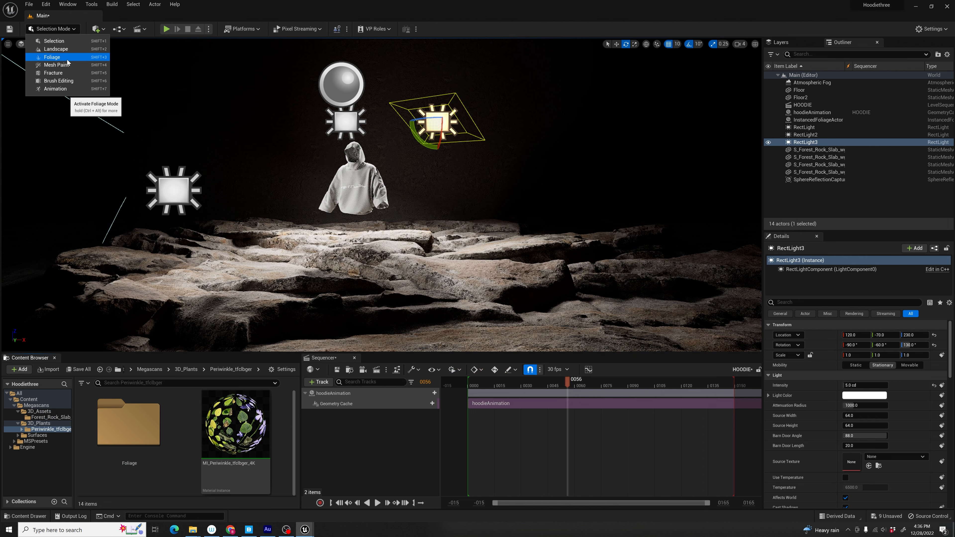
left_click(60, 59)
left_click(15, 218)
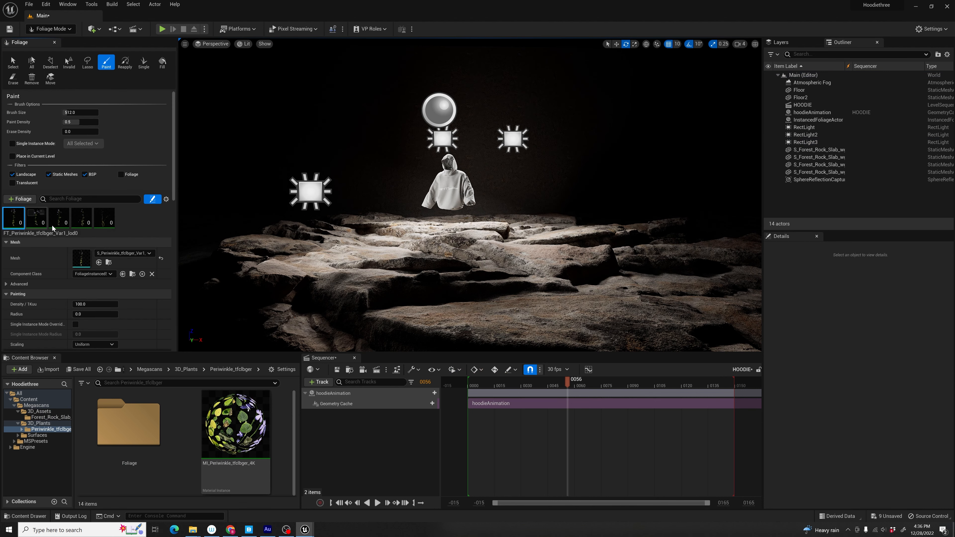
left_click(102, 217, "shift")
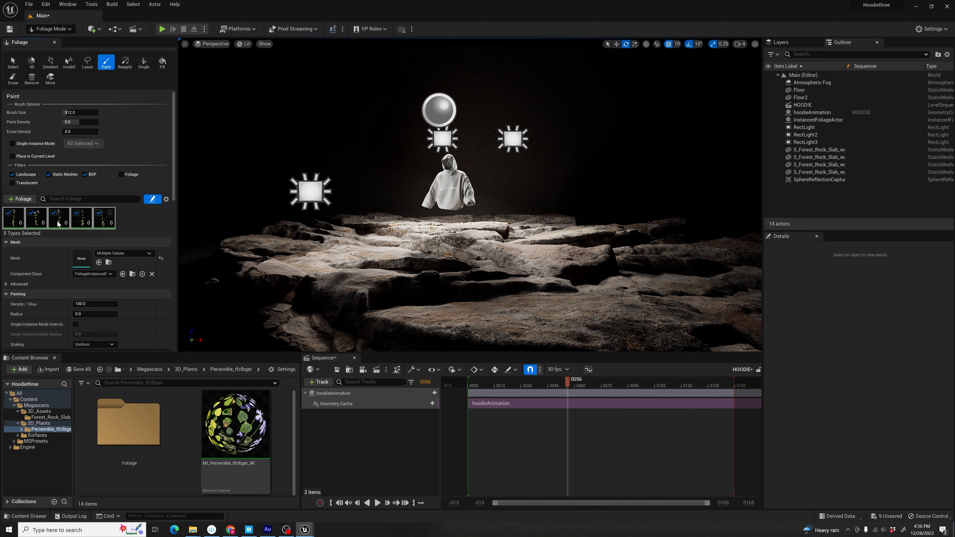
Step: Set the Scale X range of the selected foliage types to a minimum of 0.3 and a maximum of 0.5
scroll(120, 311, "down", 2)
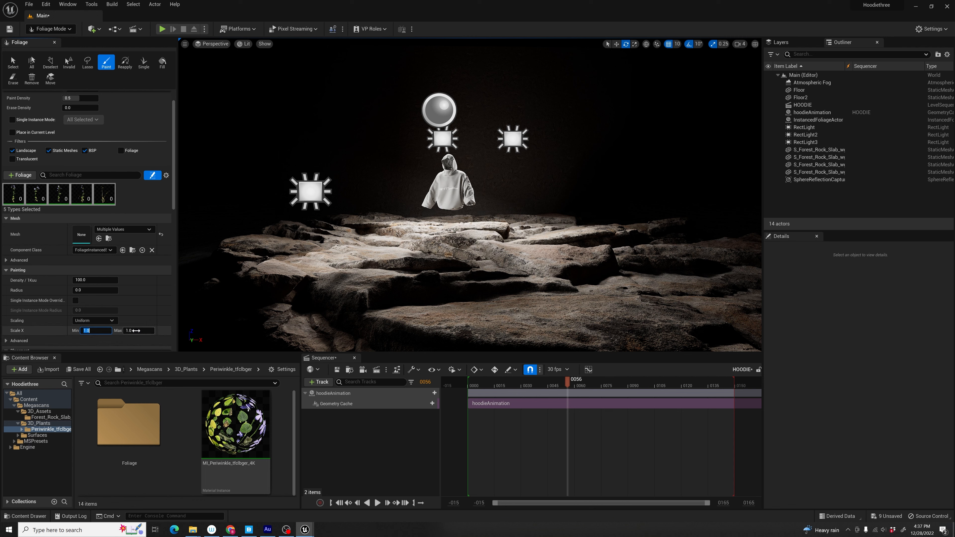
type("0.5")
key("Return")
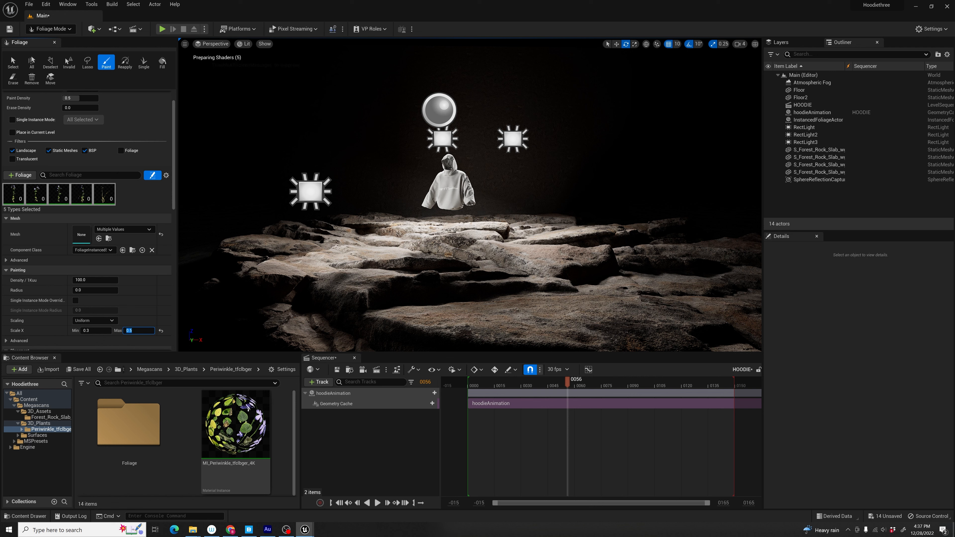
Step: Set the foliage brush size to 100 and paint Periwinkle flowers across the rock slabs
scroll(146, 123, "up", 2)
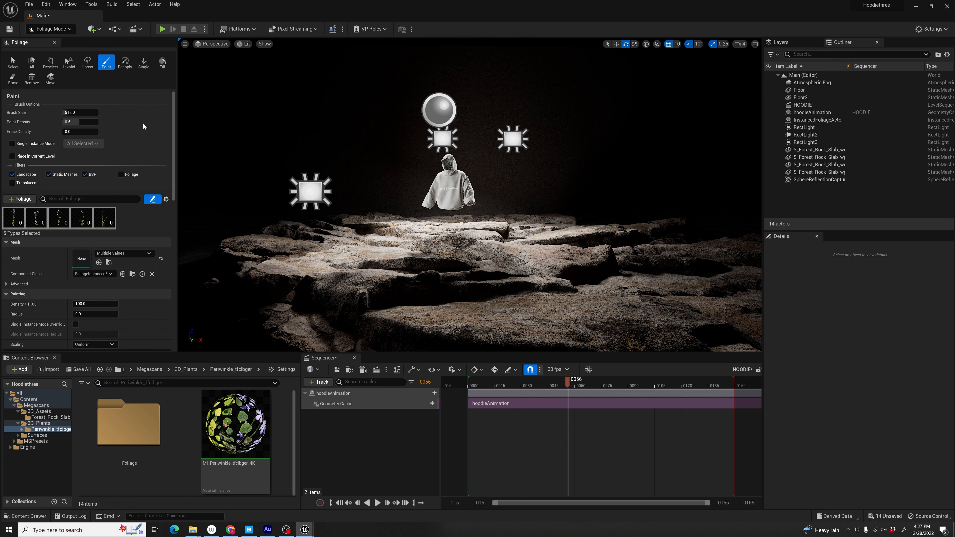
left_click(77, 115)
type("100")
key("Return")
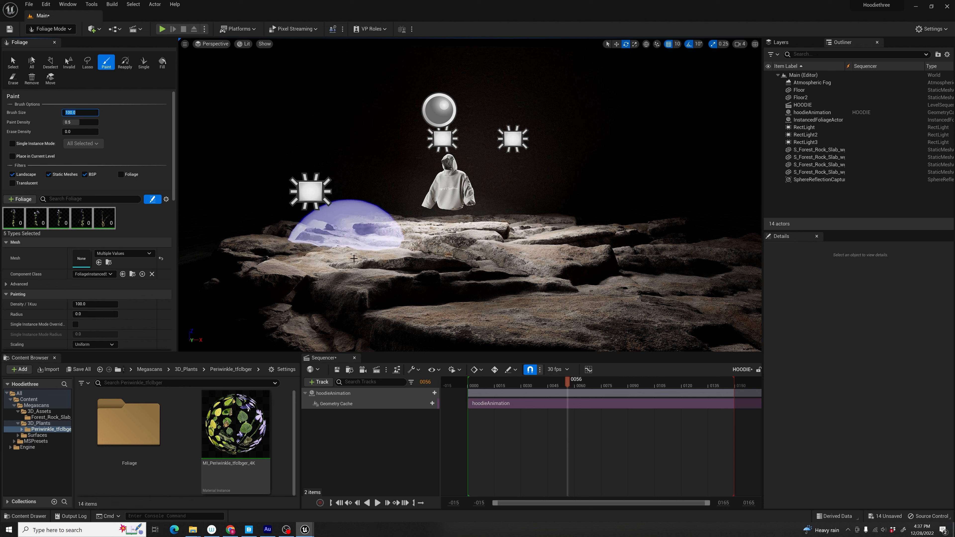
mouse_move(349, 262)
left_mouse_down()
mouse_move(357, 309)
mouse_move(639, 274)
mouse_move(532, 254)
mouse_move(647, 271)
mouse_move(279, 323)
mouse_move(632, 322)
mouse_move(349, 214)
mouse_move(305, 241)
mouse_move(267, 331)
mouse_move(606, 324)
mouse_move(511, 324)
left_mouse_up()
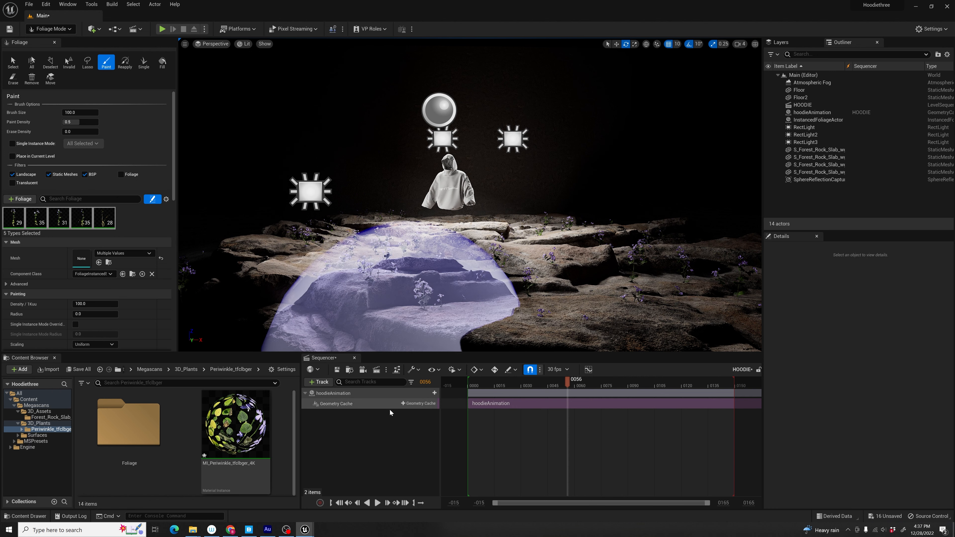
Step: Create a Cine Camera in the sequence at frame 0 and set its focal length to 24
left_click_drag(471, 387, 469, 386)
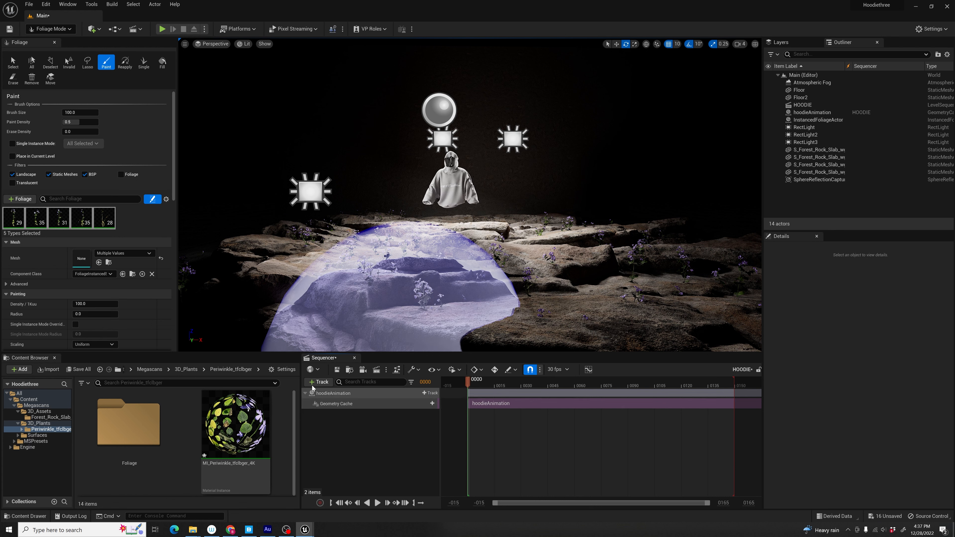
left_click(363, 373)
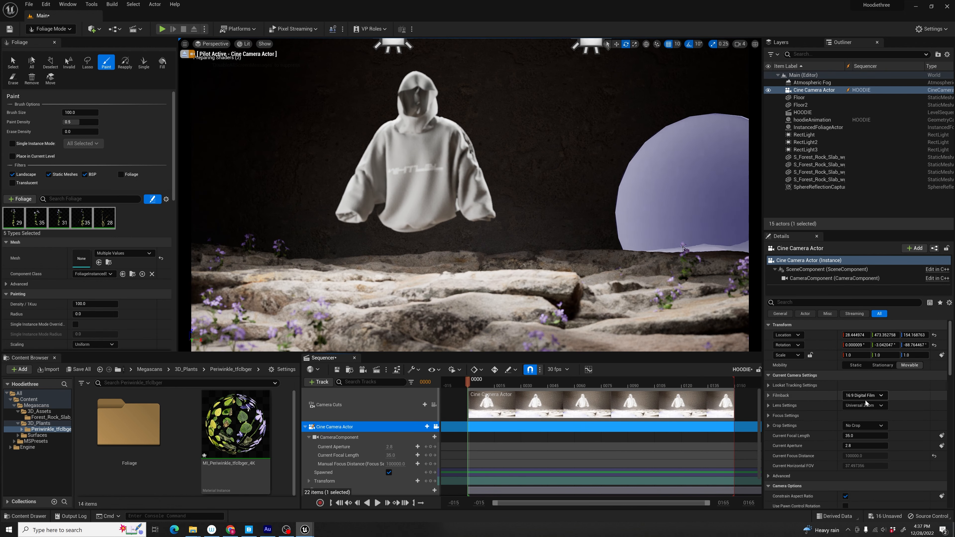
left_click(861, 436)
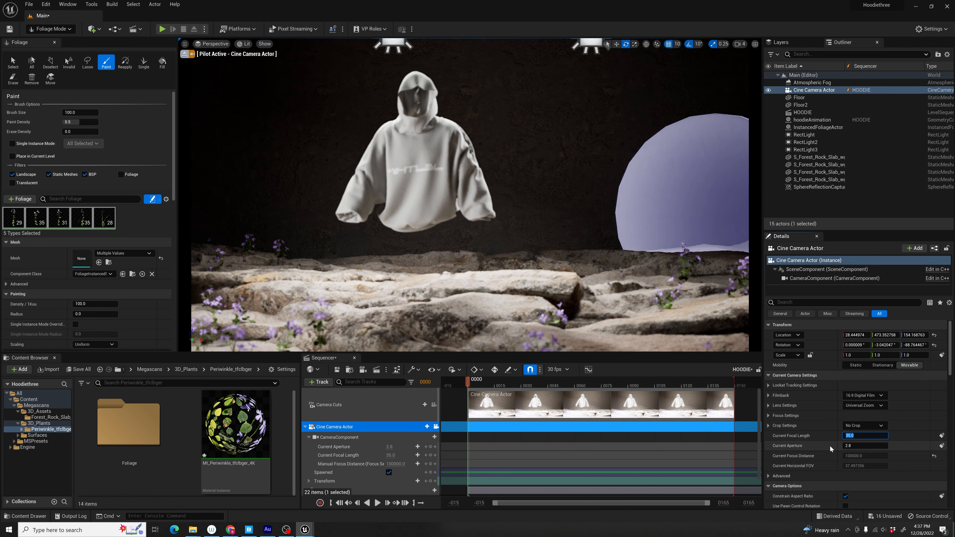
type("24")
key("Return")
Step: Move the piloted Cine Camera to about X 25, Y 418, Z 151, framing the hoodie above the rocks
right_click_drag(406, 177, 428, 180)
key("w")
key("a")
key("s")
key("d")
key("d")
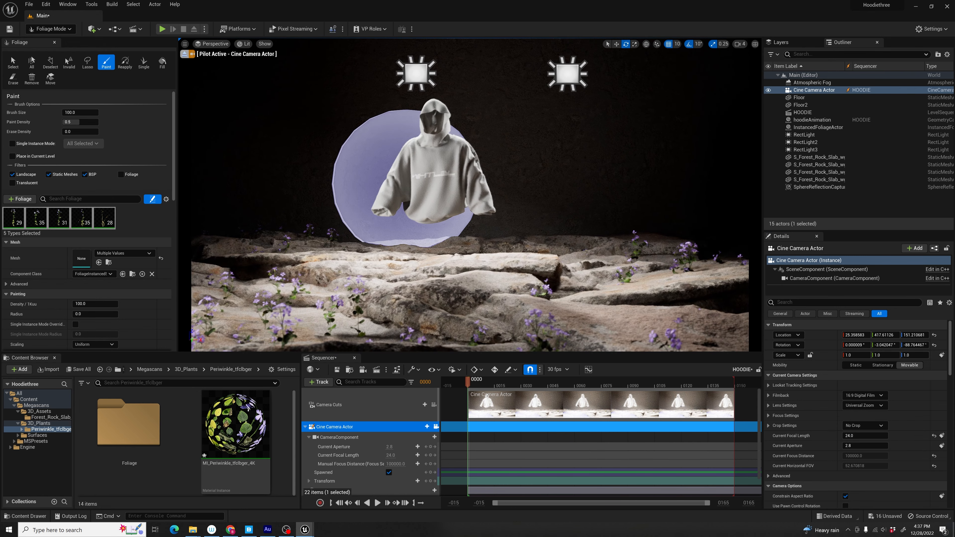
Step: Set the camera's focus method to Tracking and pick hoodieAnimation as the actor to track
left_click(769, 416)
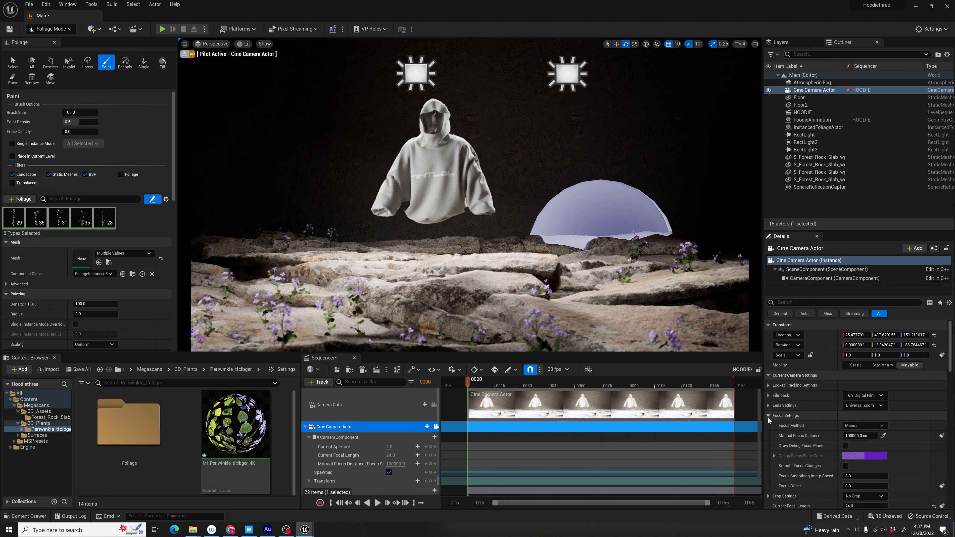
left_click(863, 426)
left_click(861, 447)
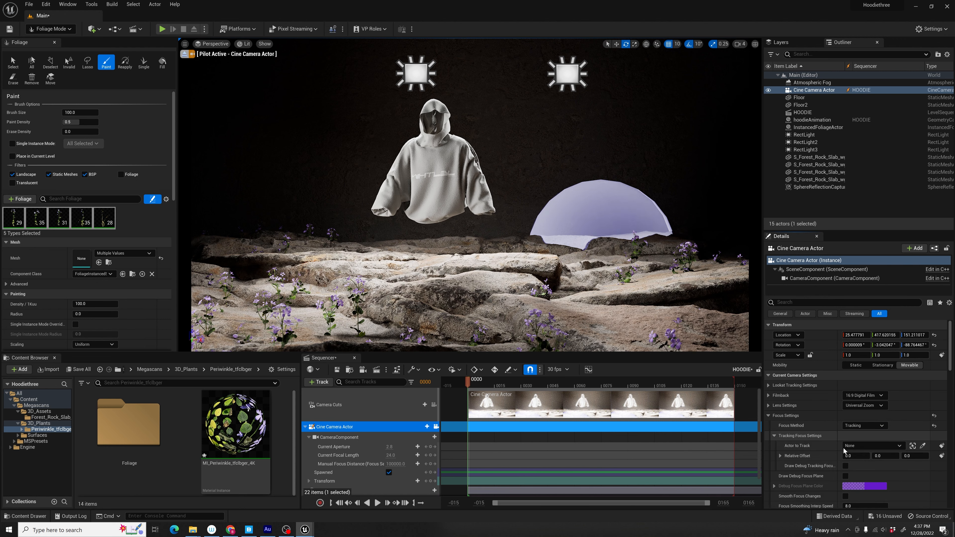
left_click(923, 446)
left_click(433, 173)
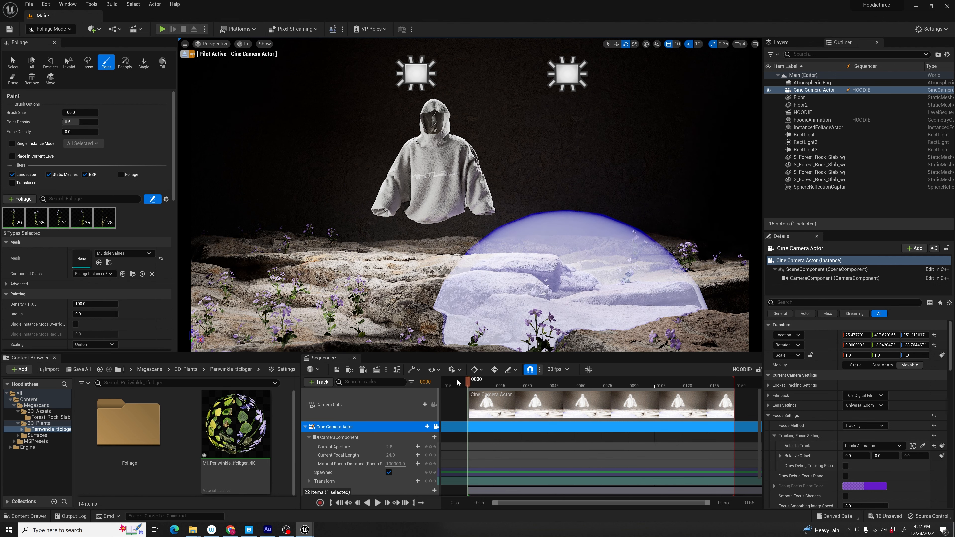
Step: Preview the sequence, key the camera's Transform at frame 0, and turn the camera to about -1.84° Y and -90.36° Z
key("space")
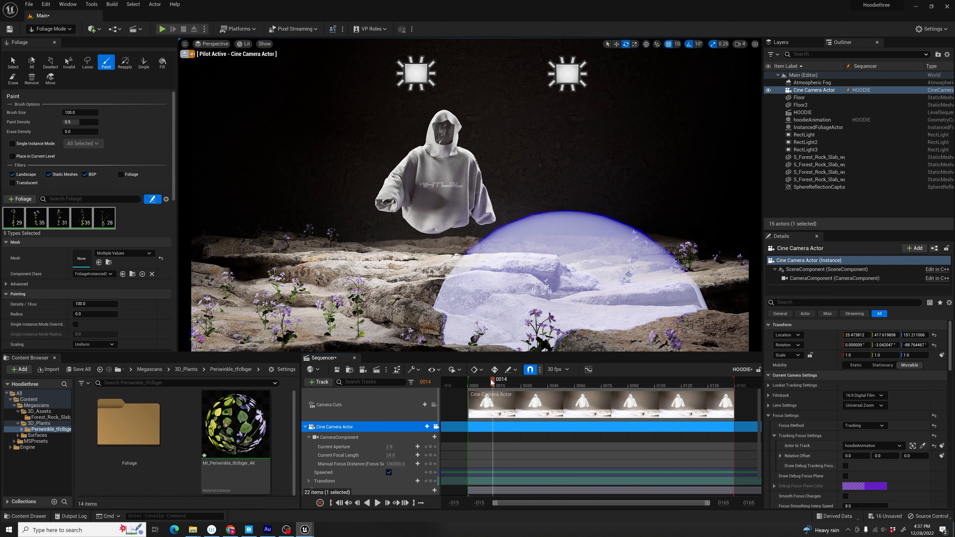
left_click(470, 384)
left_click(468, 384)
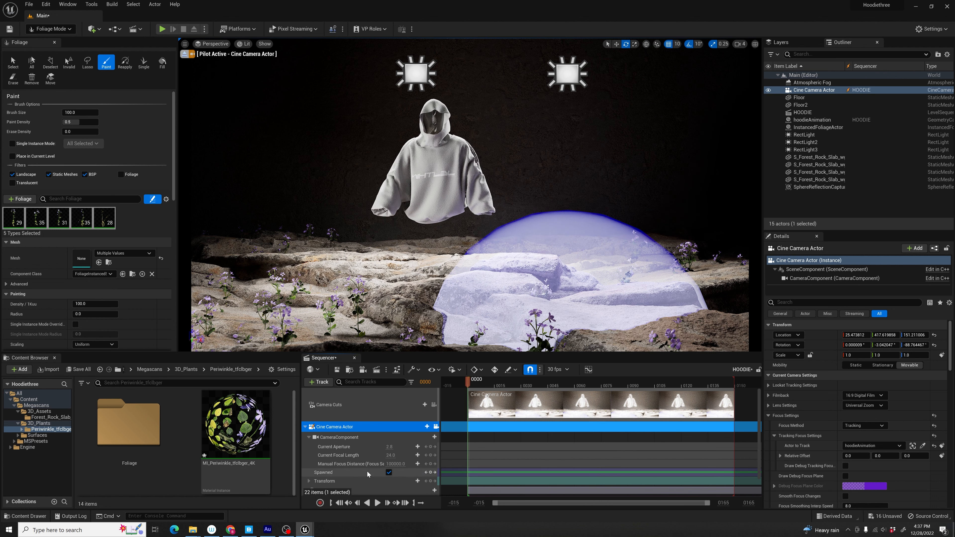
left_click(431, 481)
mouse_move(451, 197)
right_mouse_down()
mouse_move(442, 187)
mouse_move(471, 170)
mouse_move(439, 201)
mouse_move(455, 184)
mouse_move(458, 204)
right_mouse_up()
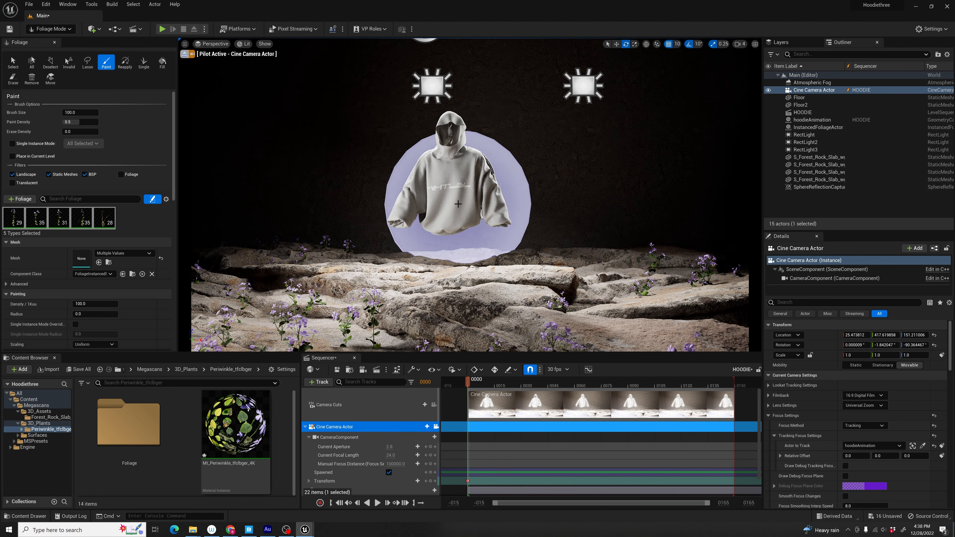
Step: Switch to the cinematic viewport seen through the Cine Camera Actor and return to Selection mode
left_click(212, 43)
left_click(223, 153)
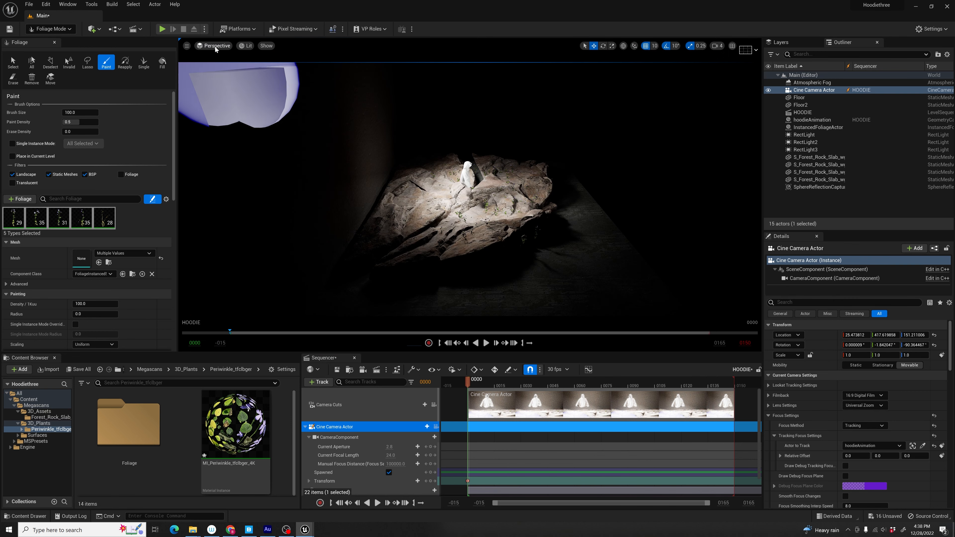
left_click(214, 45)
left_click(225, 131)
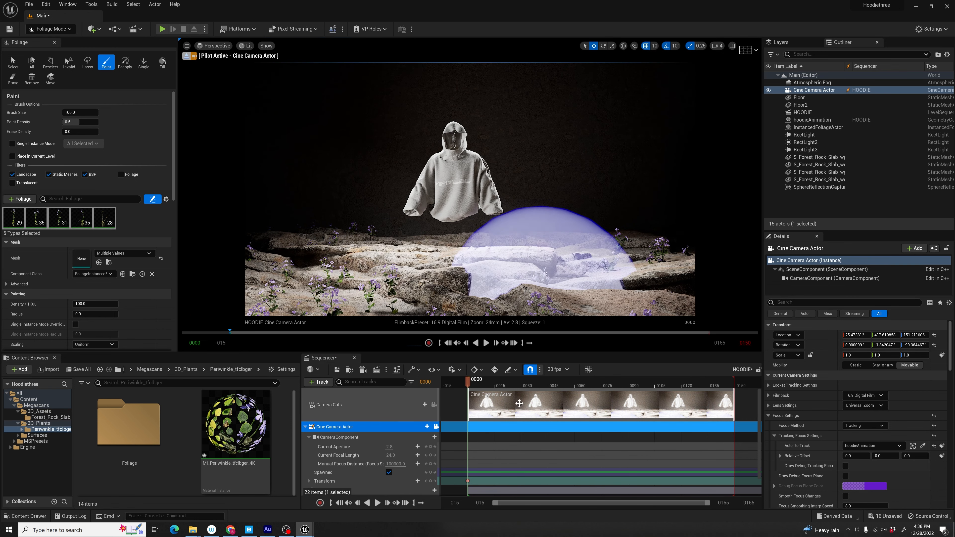
left_click(51, 28)
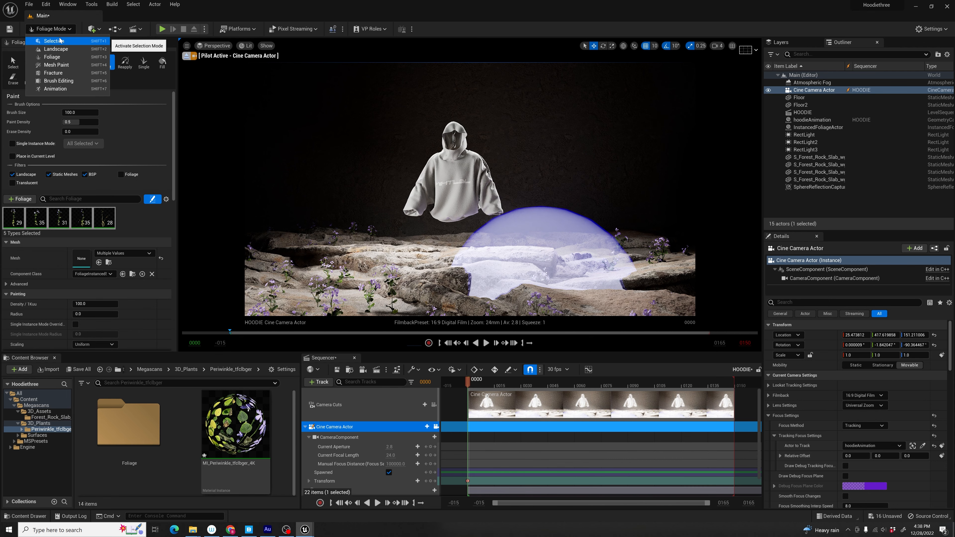
left_click(45, 40)
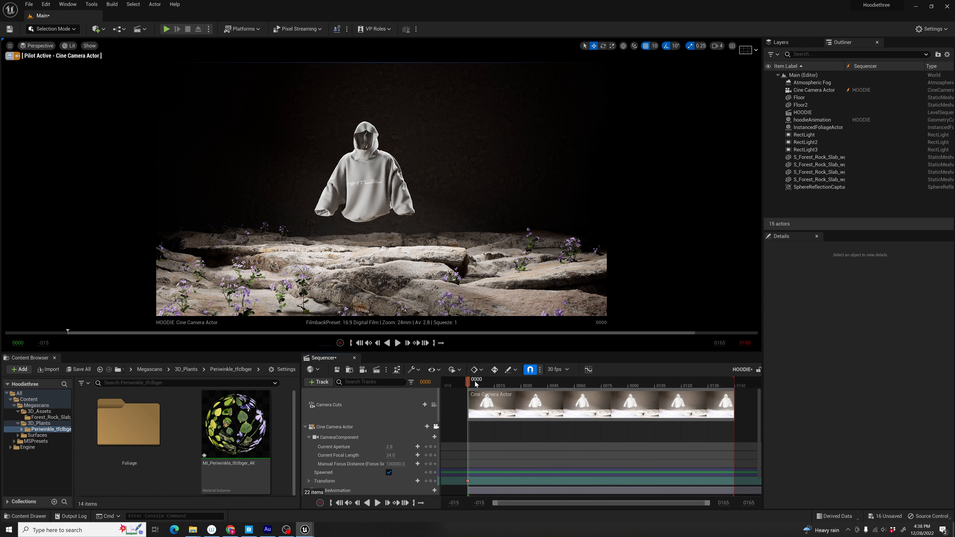
Step: At frame 149, push the piloted Cine Camera in closer to the hoodie and key its Transform
left_click_drag(473, 381, 728, 398)
left_click_drag(736, 394, 734, 395)
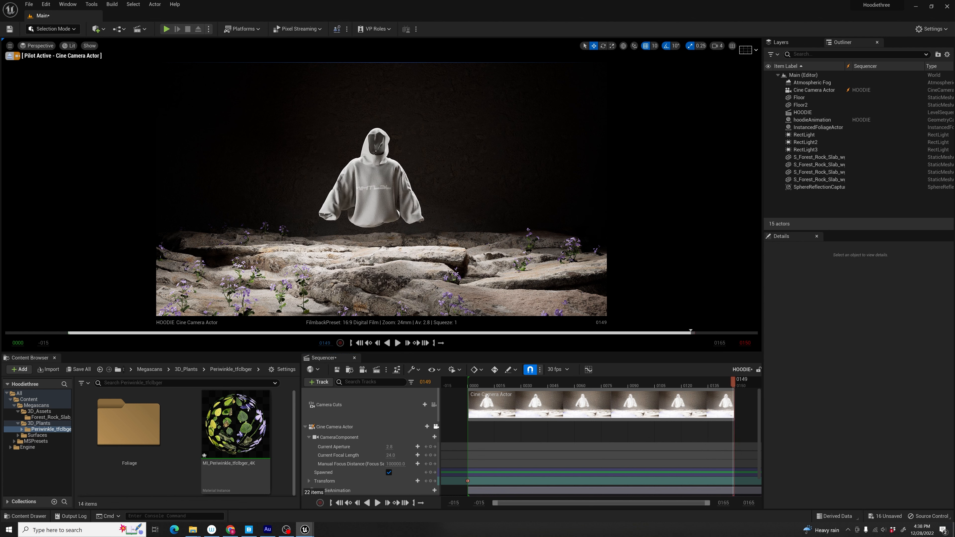
scroll(382, 189, "up", 5)
scroll(381, 189, "down", 4)
scroll(382, 189, "up", 3)
scroll(382, 189, "up", 1)
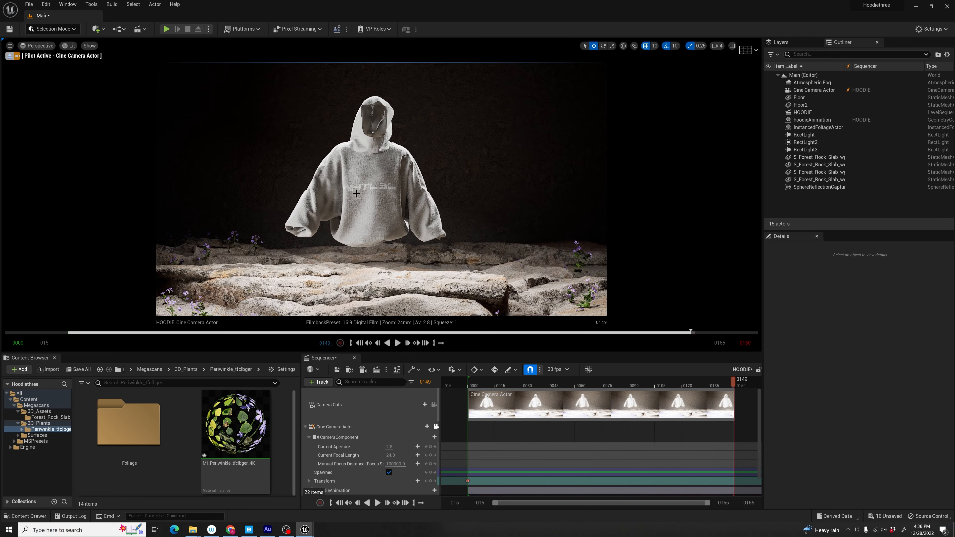
left_click(431, 482)
Step: Set the interpolation of the camera's start and end Transform keys to Linear and play the sequence to preview it
left_click_drag(733, 380, 467, 393)
left_click_drag(744, 477, 476, 491)
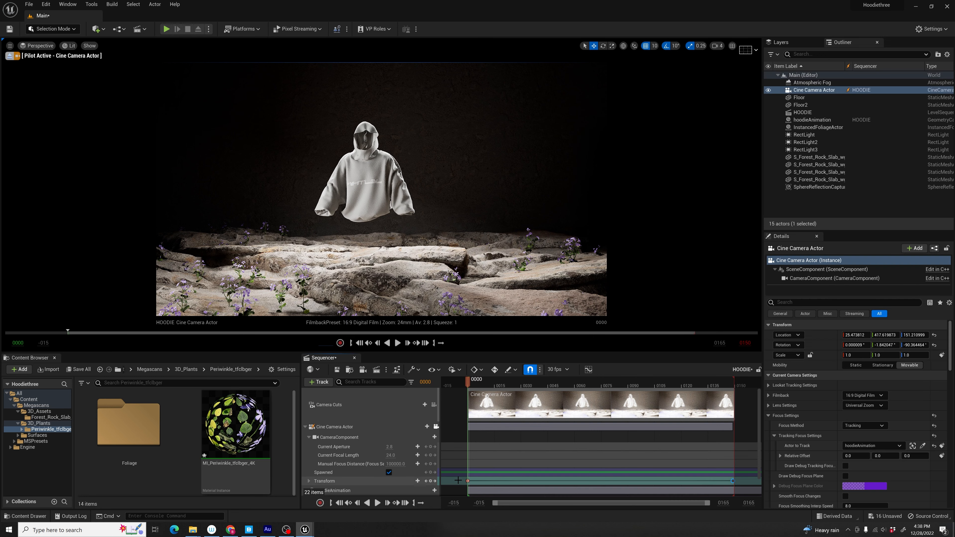
right_click(467, 480)
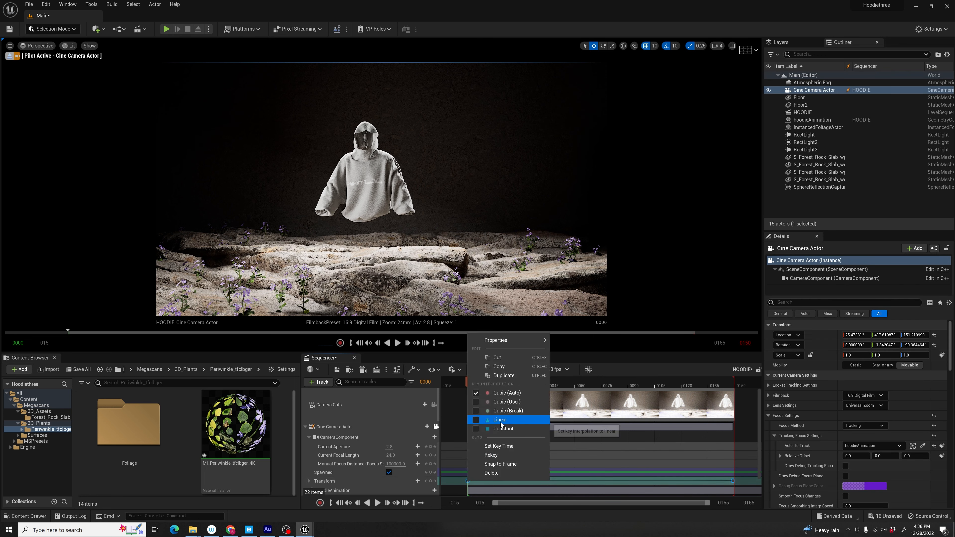
left_click(501, 422)
key("space")
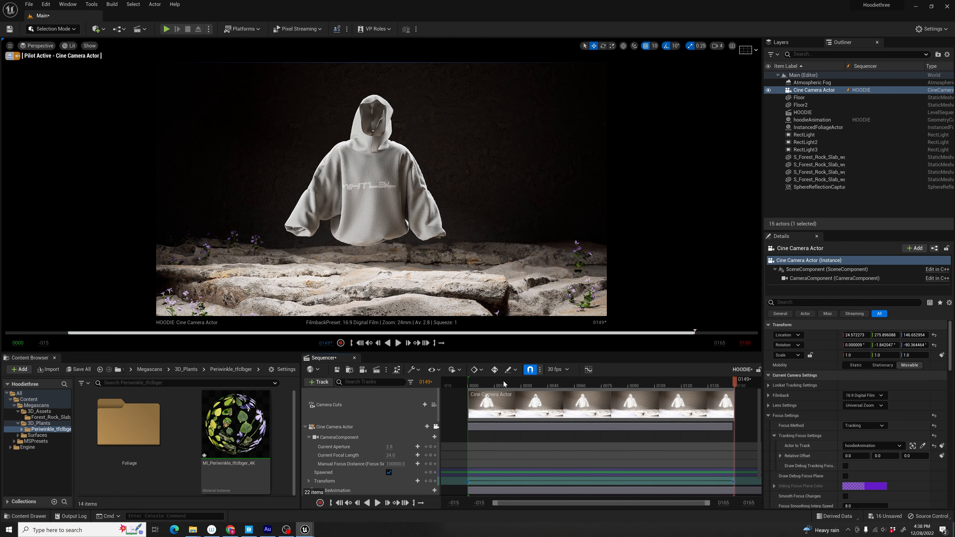
left_click(476, 384)
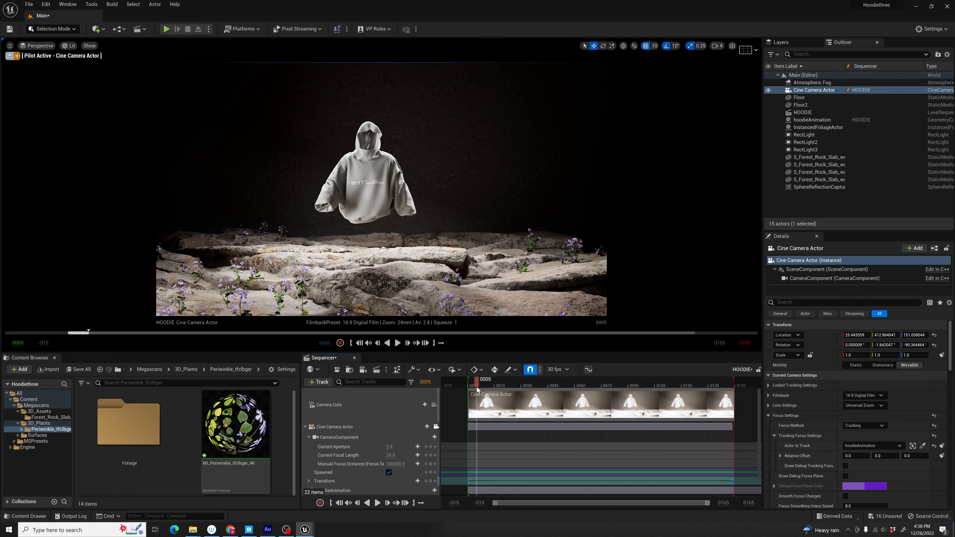
Step: Search the project's plugins for "movie render que" to check whether Movie Render Queue is enabled
left_click(376, 371)
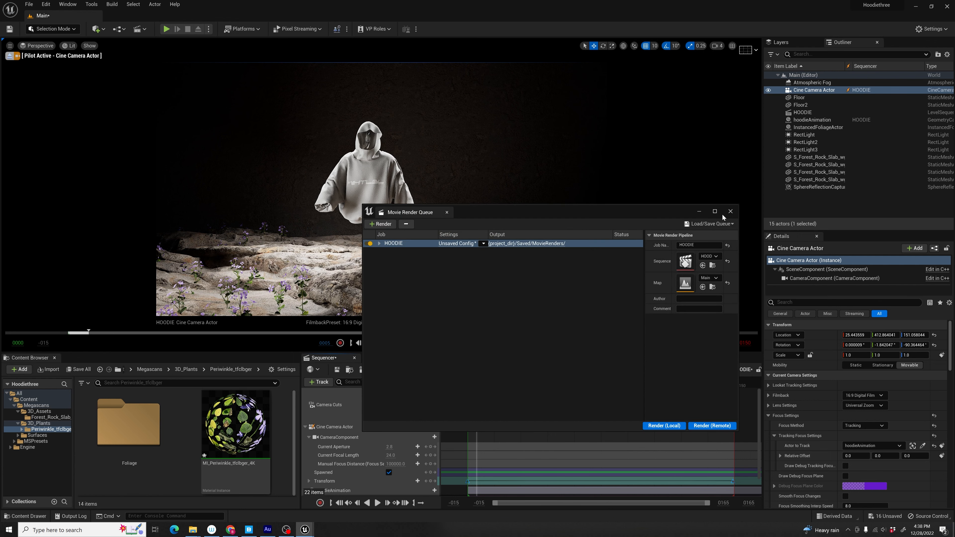
left_click(730, 212)
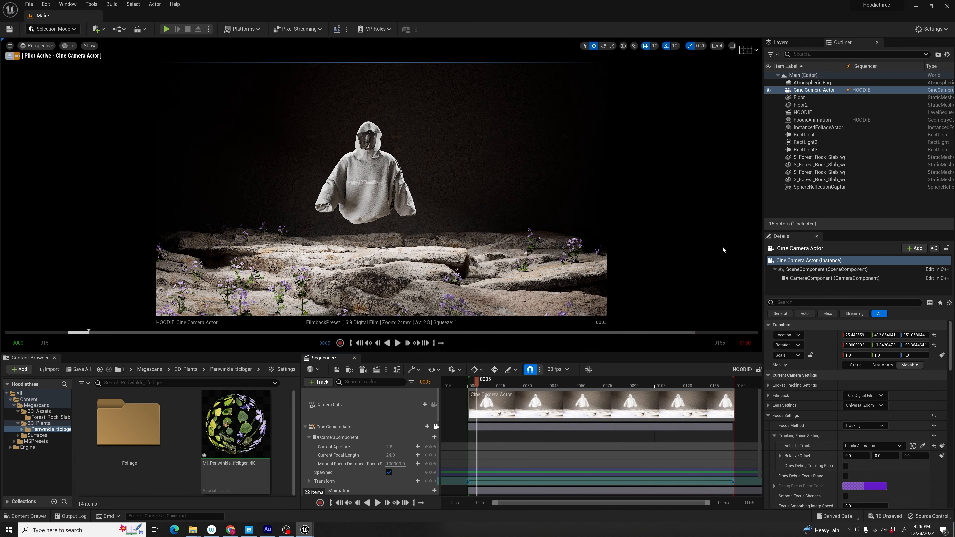
left_click(46, 4)
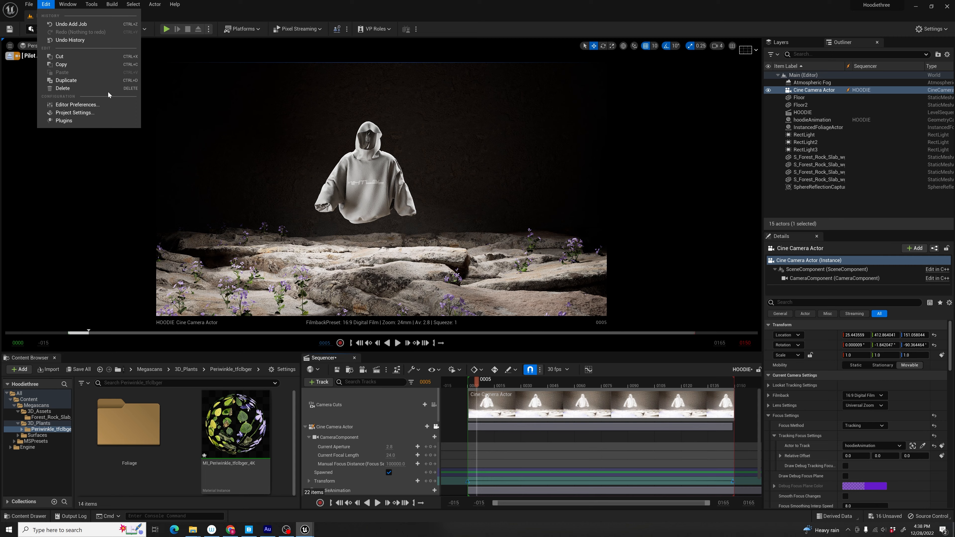
left_click(72, 122)
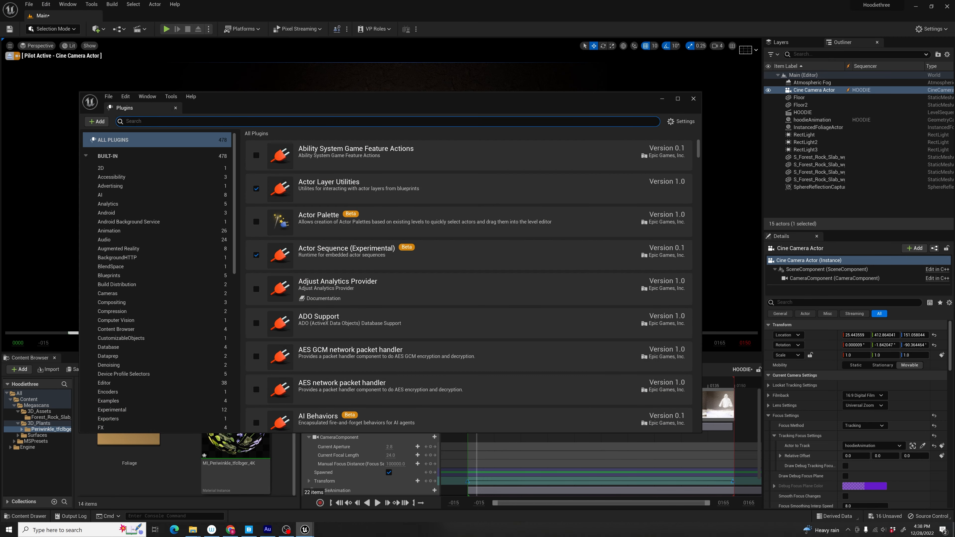
type("movie render que")
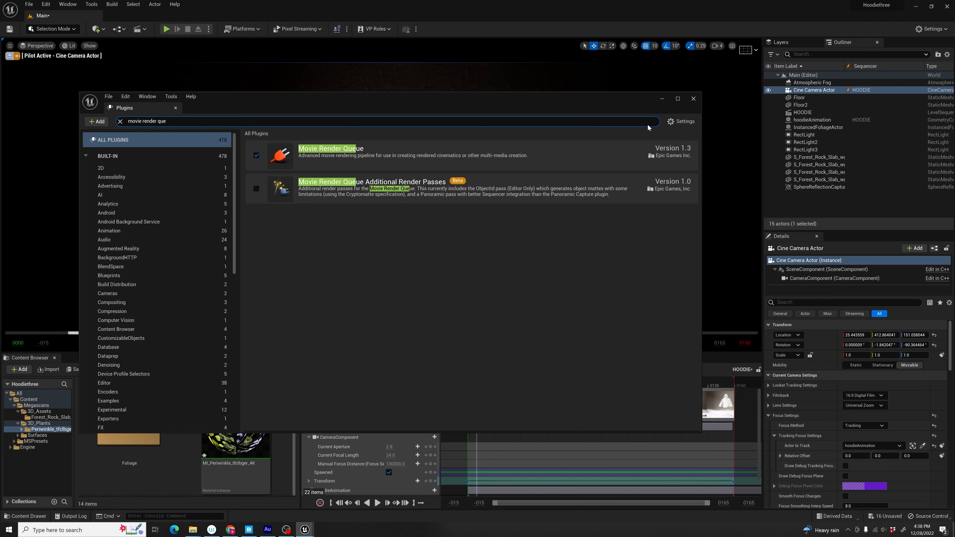
left_click(694, 99)
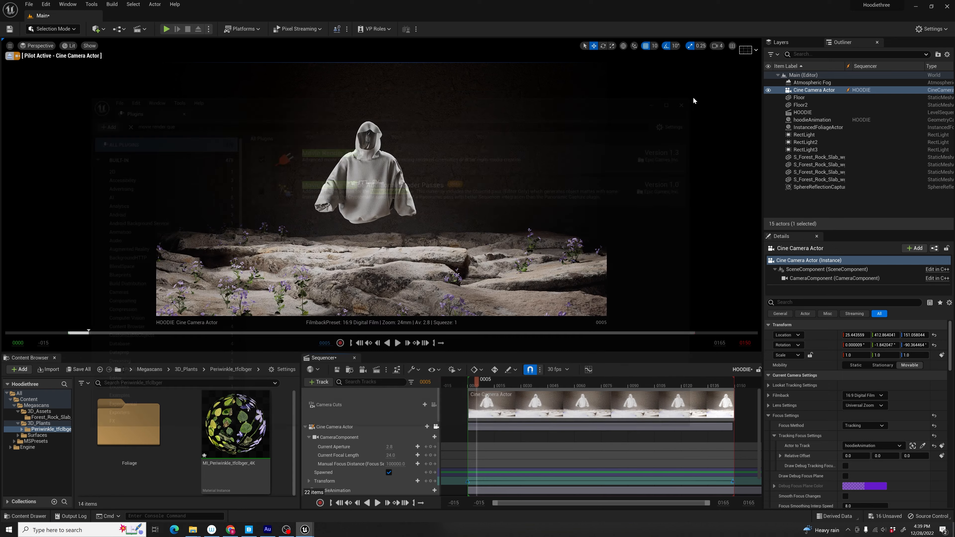
Step: Save all project changes and open the Movie Render Queue for the HOODIE sequence
left_click(29, 4)
left_click(57, 74)
left_click(376, 369)
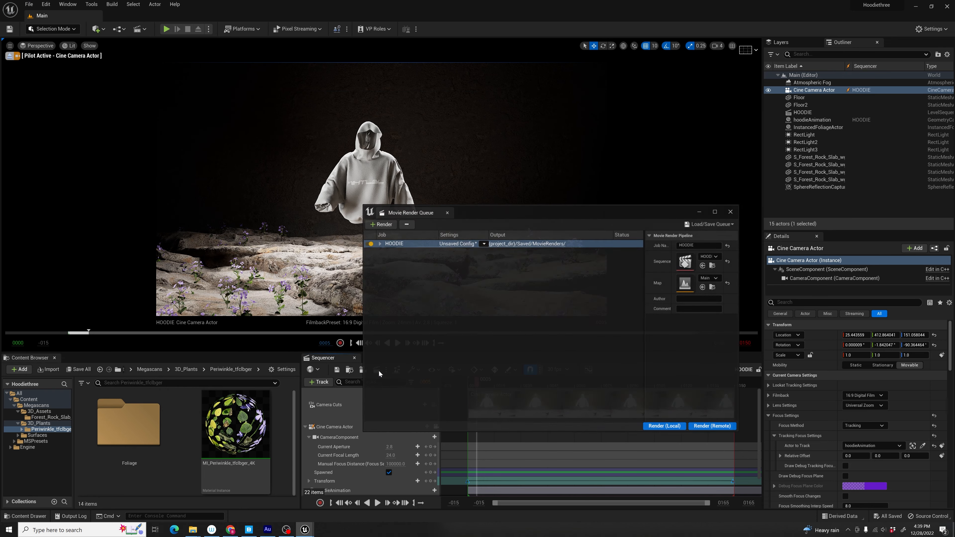
left_click_drag(452, 213, 593, 185)
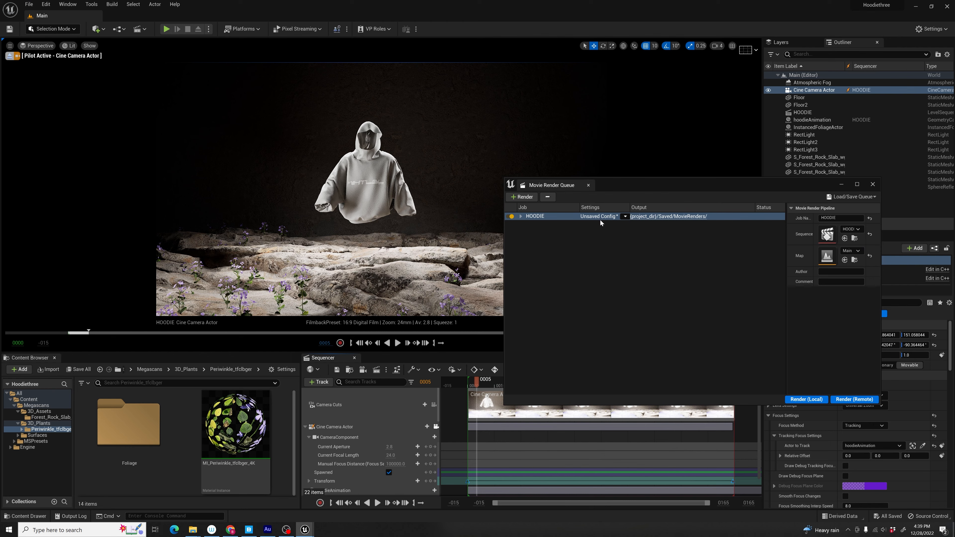
Step: Open the HOODIE job's render settings and choose a folder inside 05_EXPORTS as the output directory
left_click(600, 220)
left_click(583, 182)
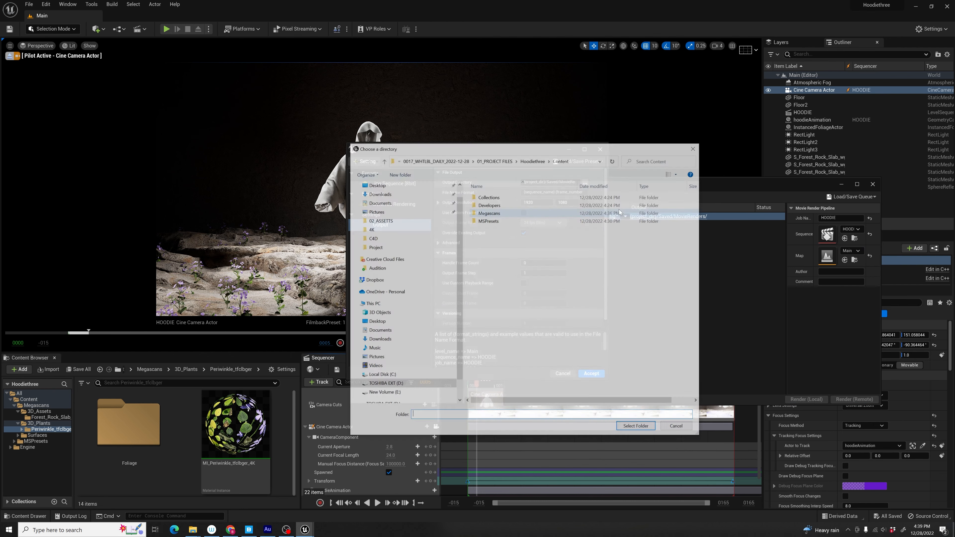
left_click(630, 425)
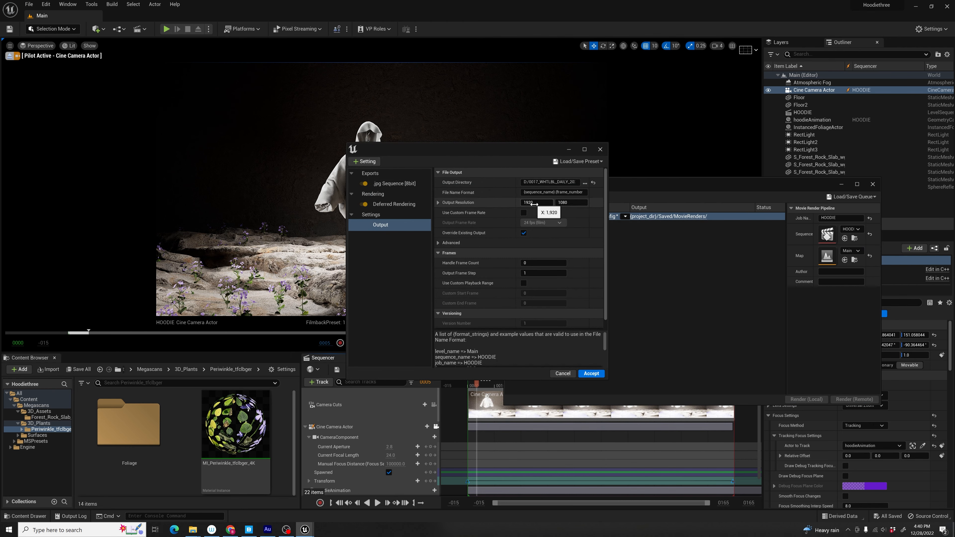
Step: Try an output resolution width of 3840 and set it back to 1920
left_click(534, 204)
type("3840")
key("BackSpace")
key("BackSpace")
key("BackSpace")
key("BackSpace")
type("1920")
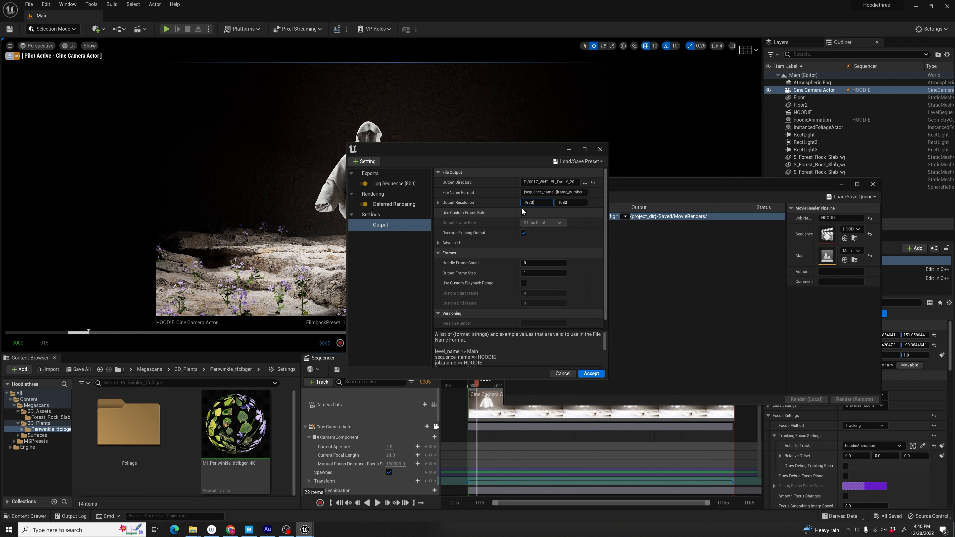
left_click(400, 301)
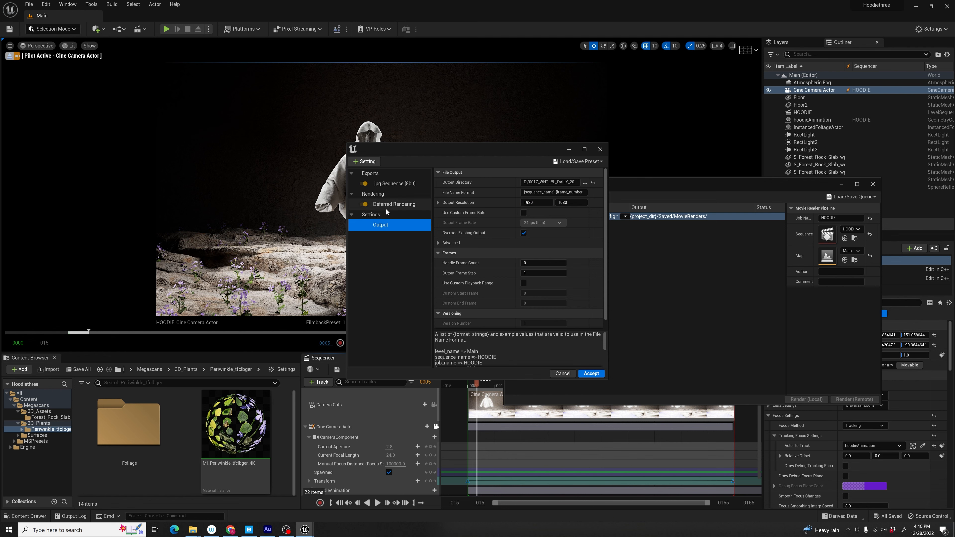
Step: Switch the viewport's view mode from Lit to Path Tracing and minimize the render settings window
left_click_drag(395, 152, 531, 152)
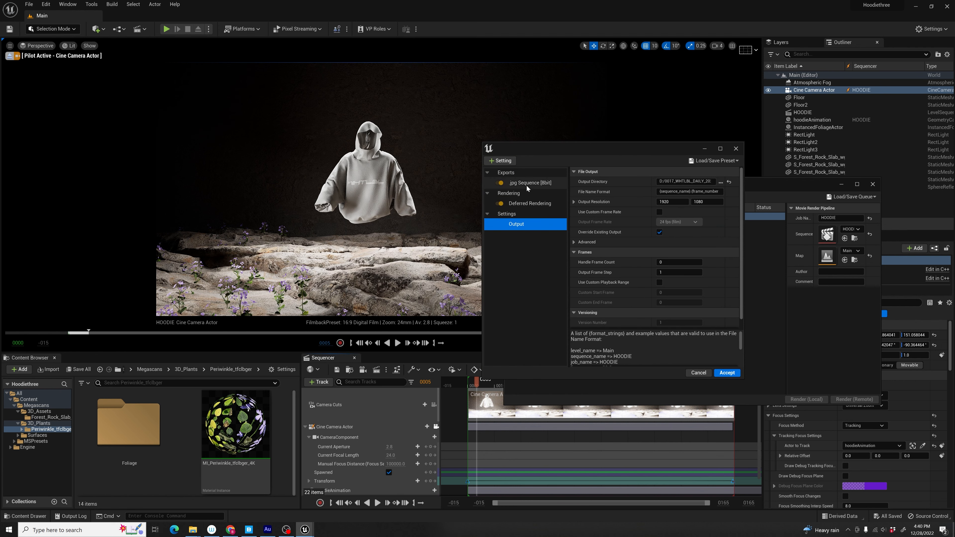
left_click(511, 162)
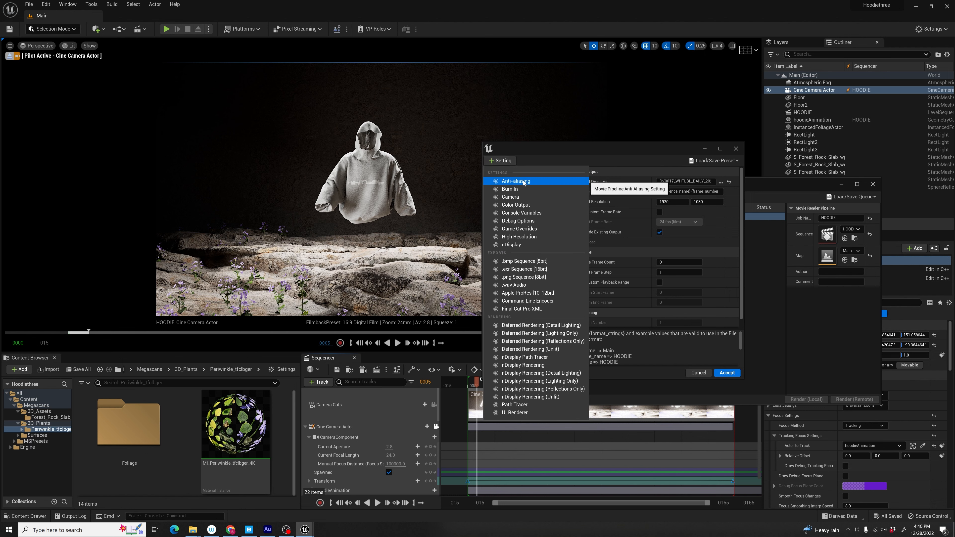
left_click(496, 162)
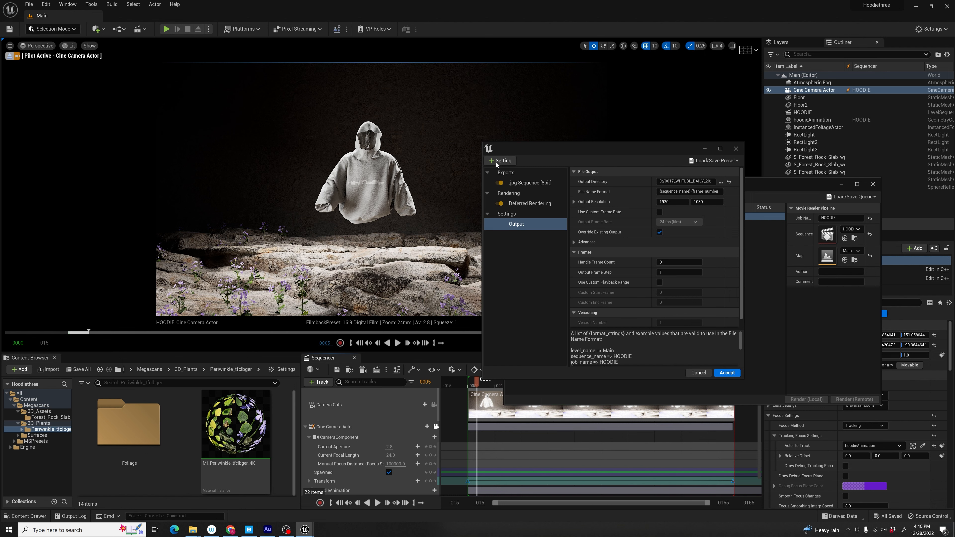
left_click(70, 50)
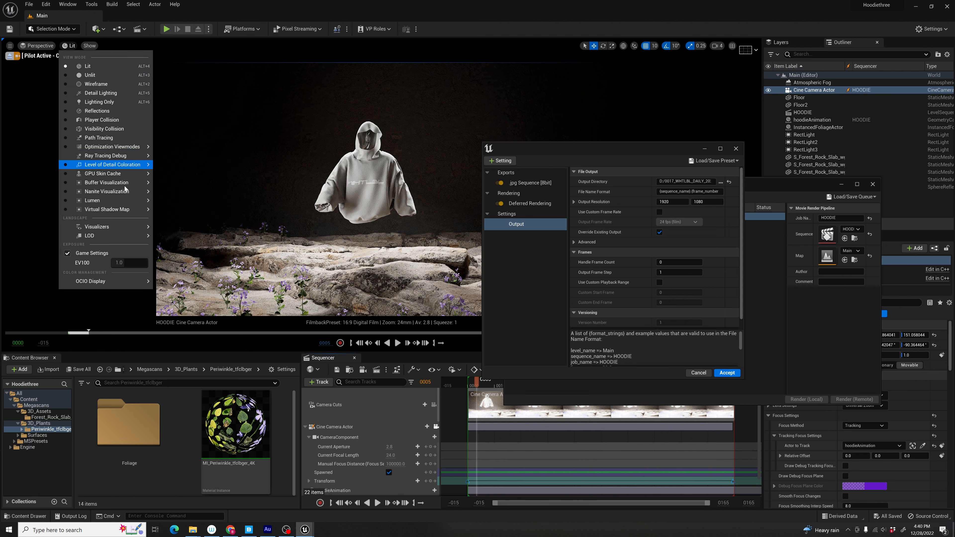
left_click(102, 140)
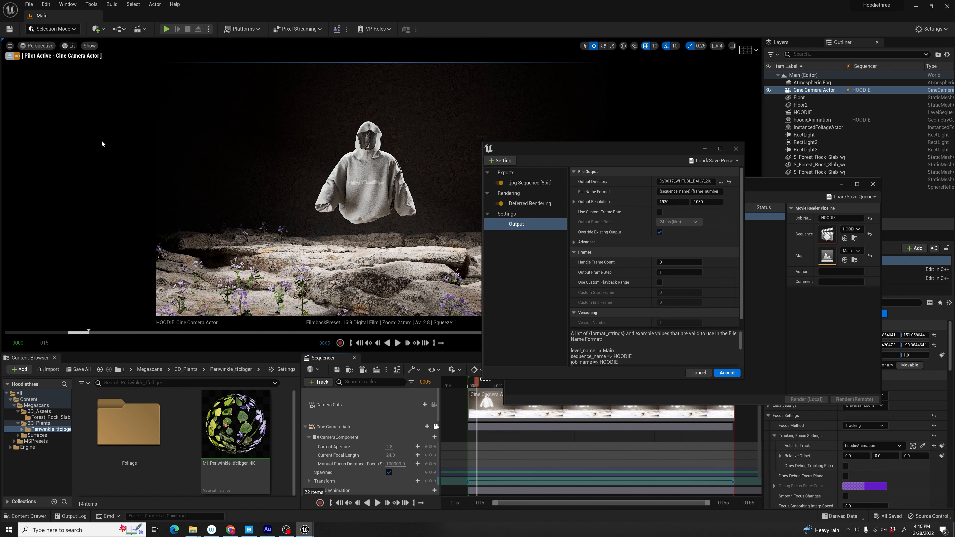
left_click(704, 148)
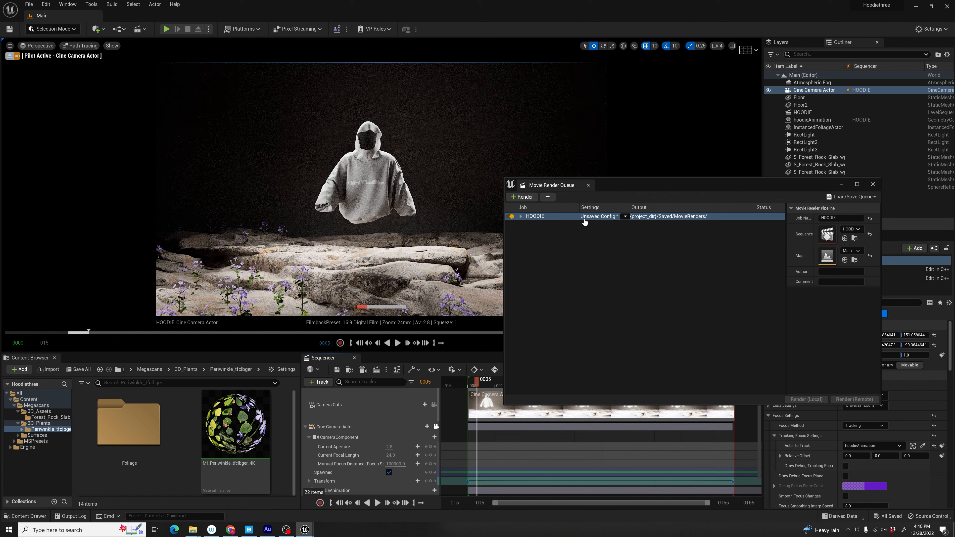
Step: Reopen the HOODIE job's settings, disable Deferred Rendering and add the Path Tracer render pass
left_click(591, 217)
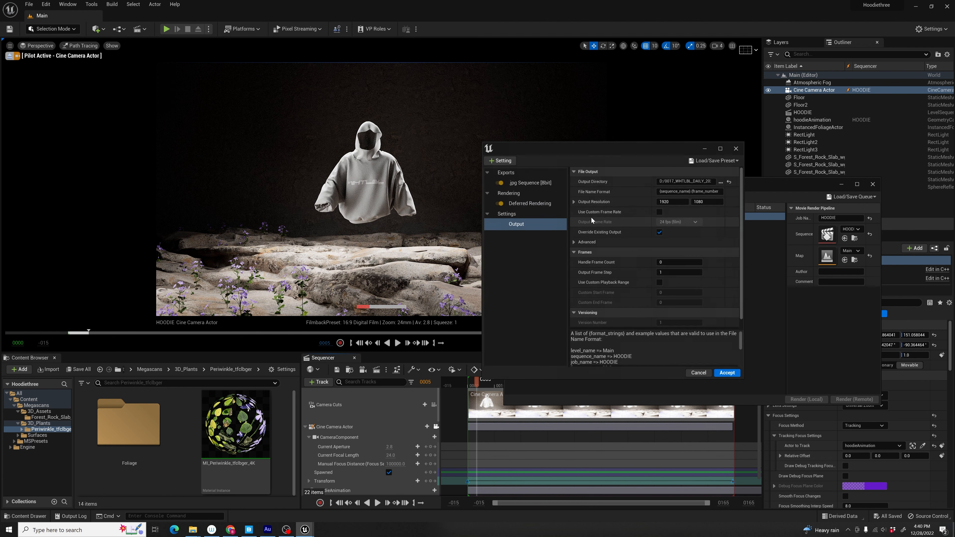
left_click(501, 204)
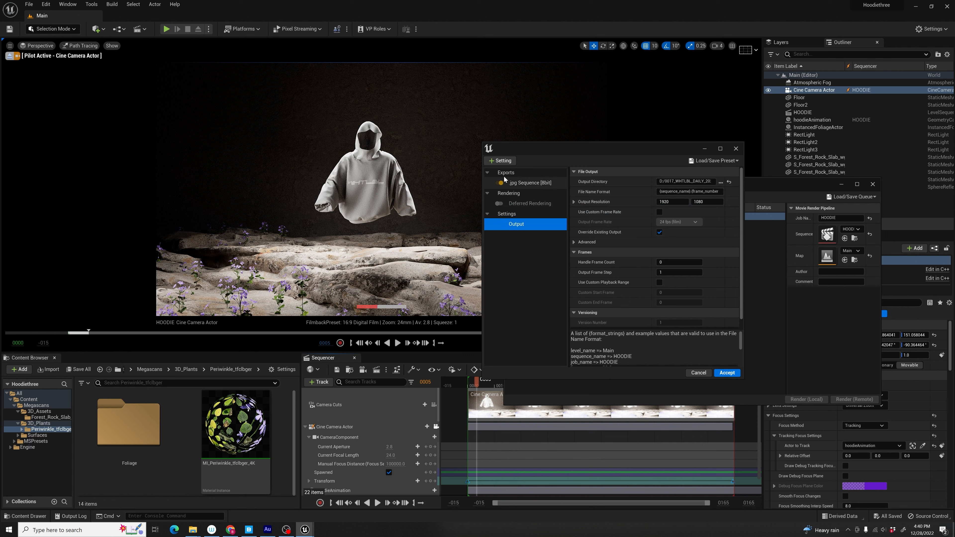
left_click(500, 160)
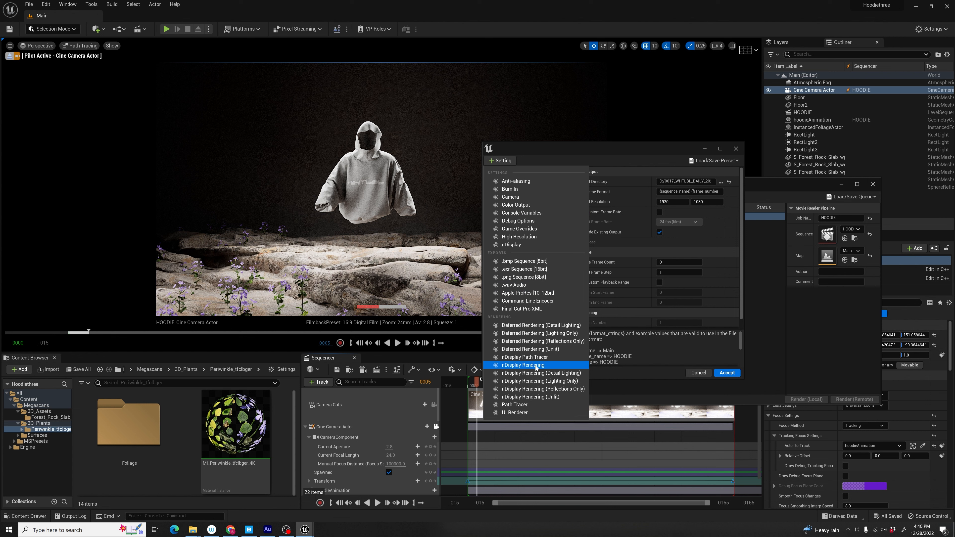
left_click(535, 405)
Step: Add an Anti-aliasing setting with spatial and temporal sample counts of 8, and enable Override Anti Aliasing with the method None
left_click(504, 161)
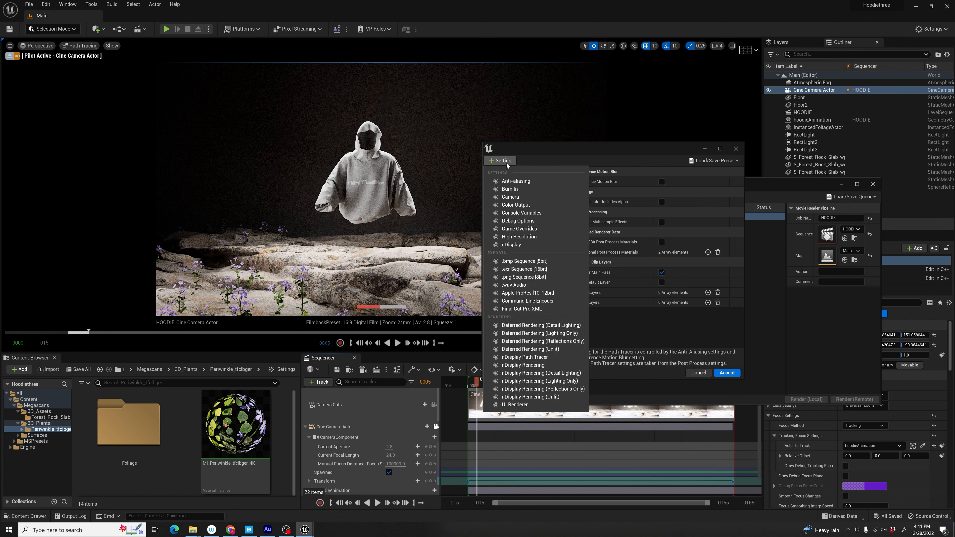
left_click(526, 181)
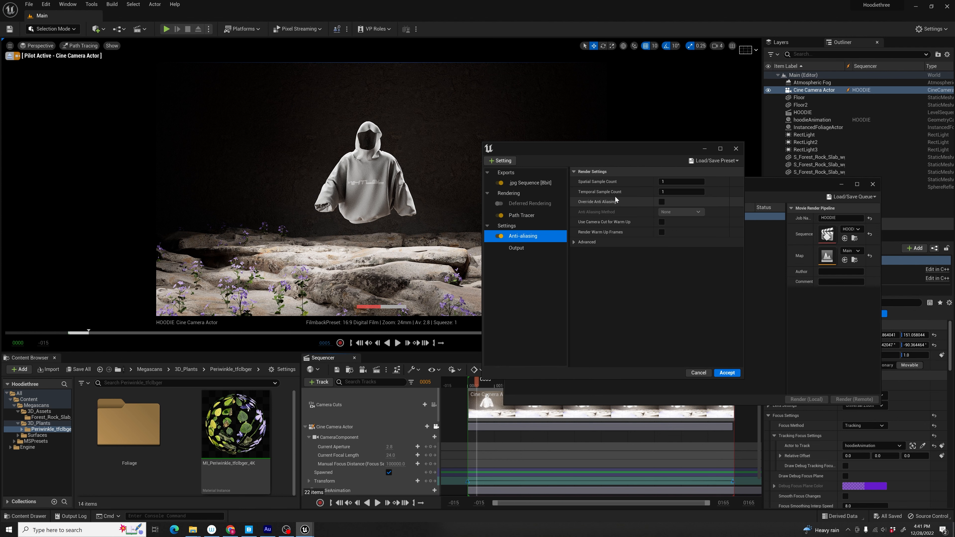
left_click(675, 182)
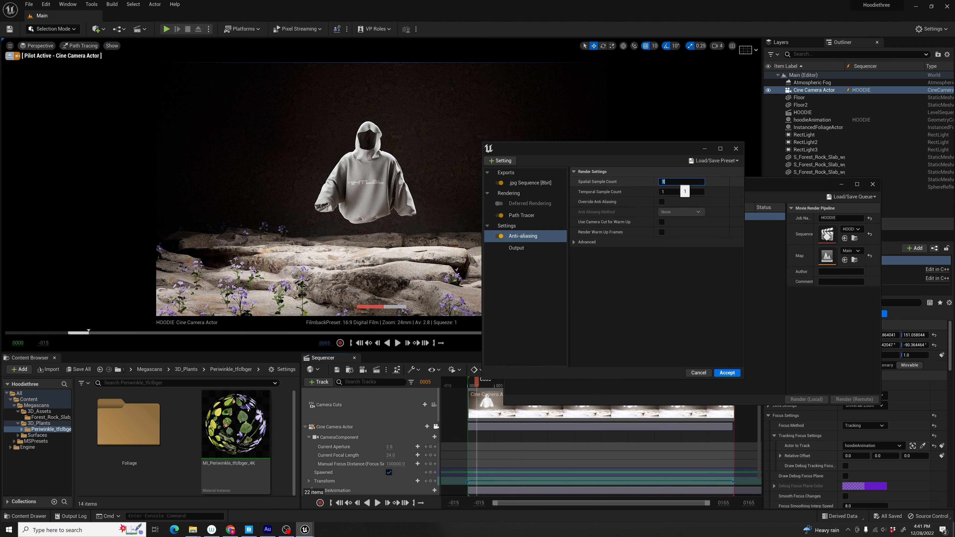
type("16")
left_click(675, 191)
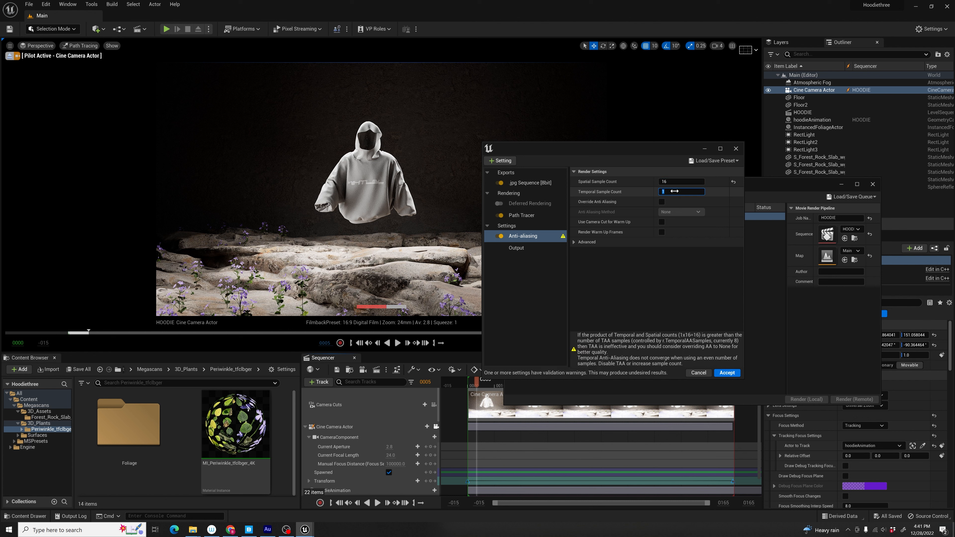
left_click(672, 182)
type("8")
left_click(669, 192)
type("8")
left_click(670, 204)
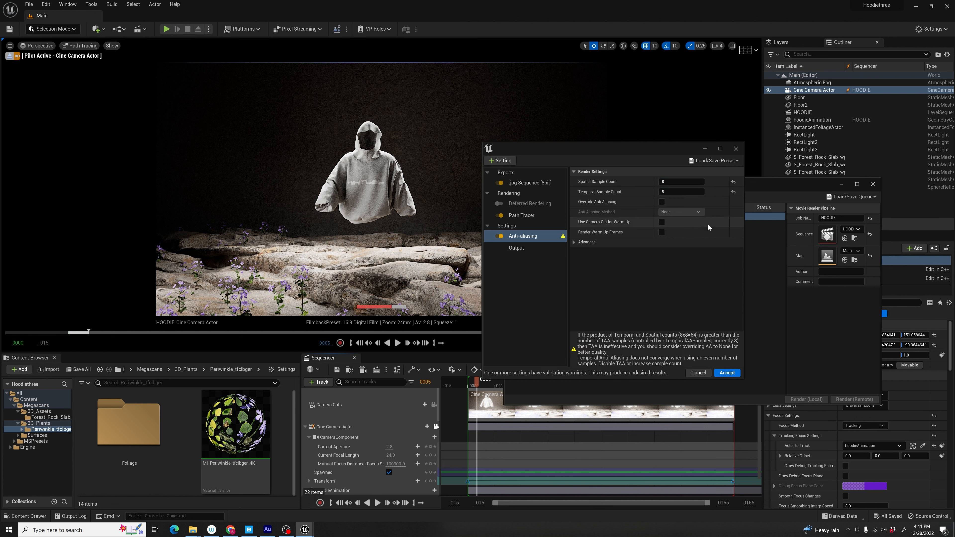
left_click(662, 201)
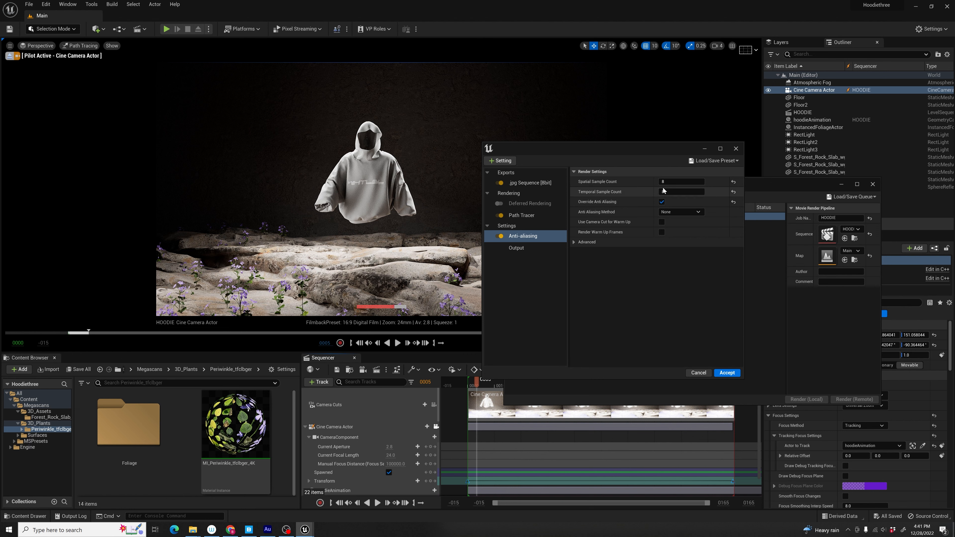
Step: Disable the Path Tracer and Anti-aliasing settings and enable Deferred Rendering again
left_click(519, 215)
left_click(513, 236)
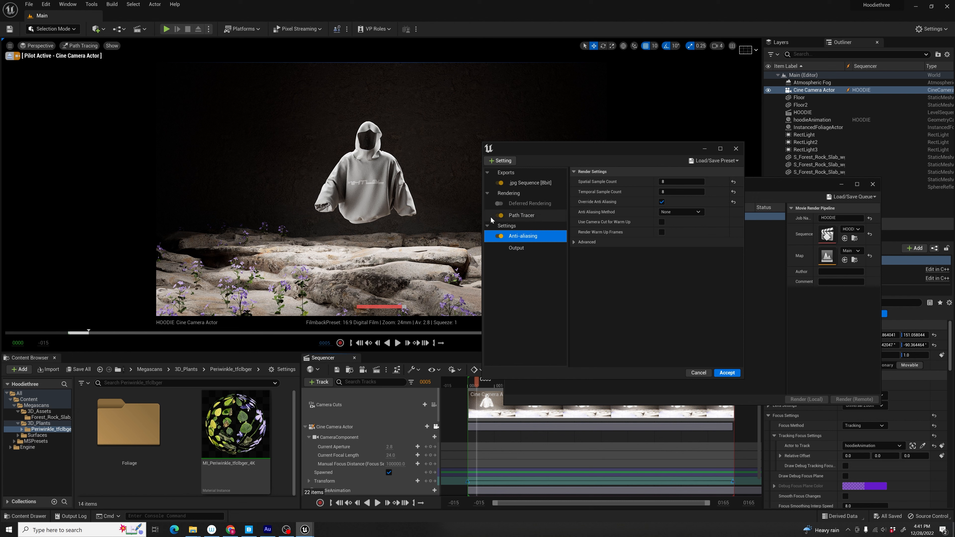
left_click(500, 215)
left_click(499, 237)
left_click(500, 204)
left_click(527, 204)
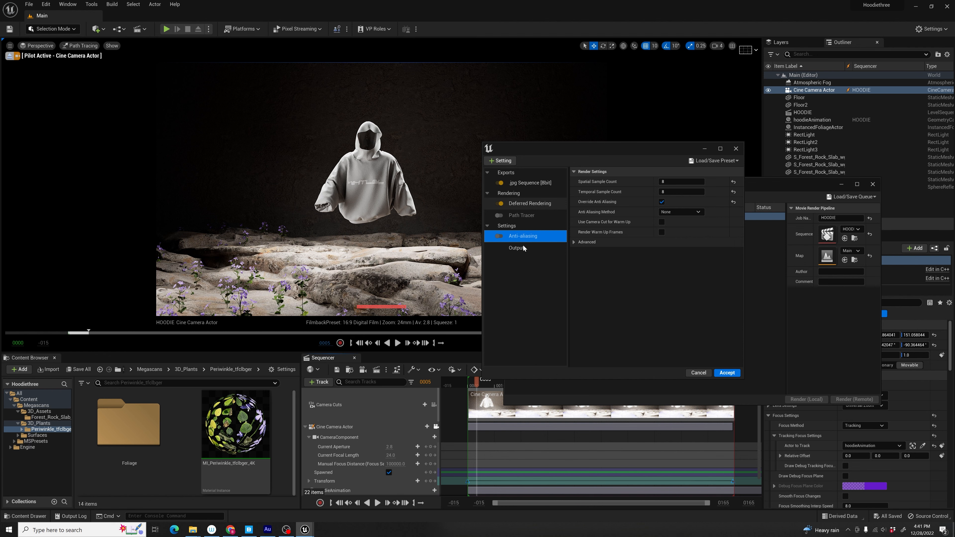
Step: Review the output settings, accept the configuration and start a local render of the HOODIE job
left_click(521, 249)
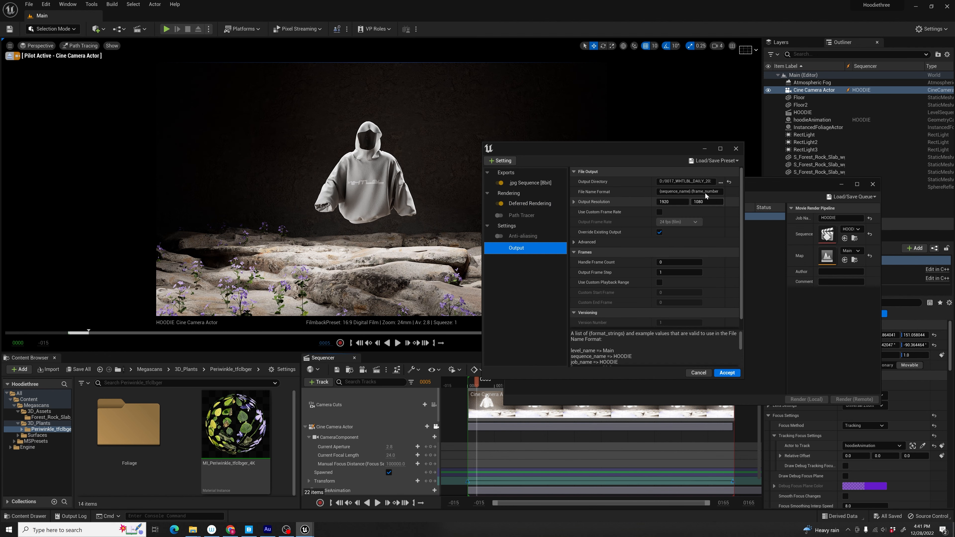
left_click(727, 372)
left_click(813, 400)
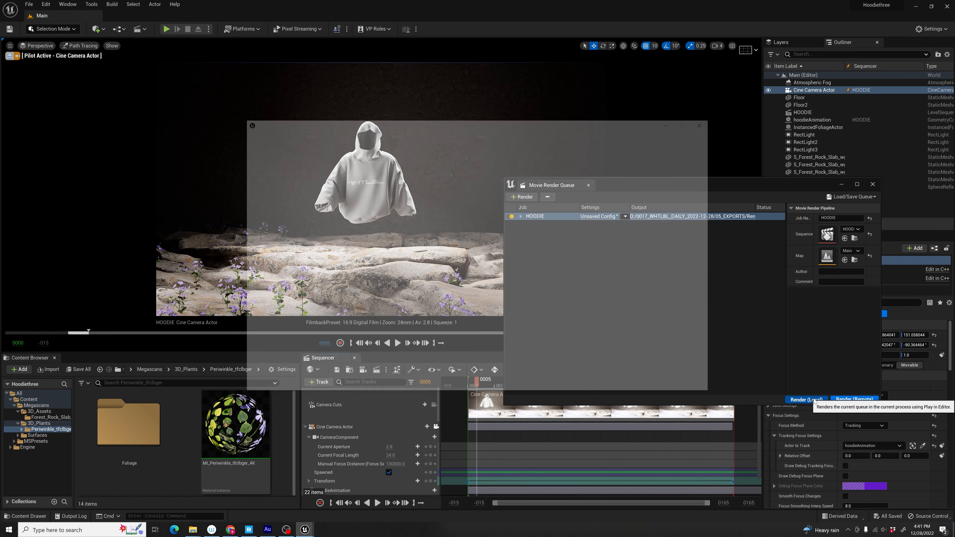